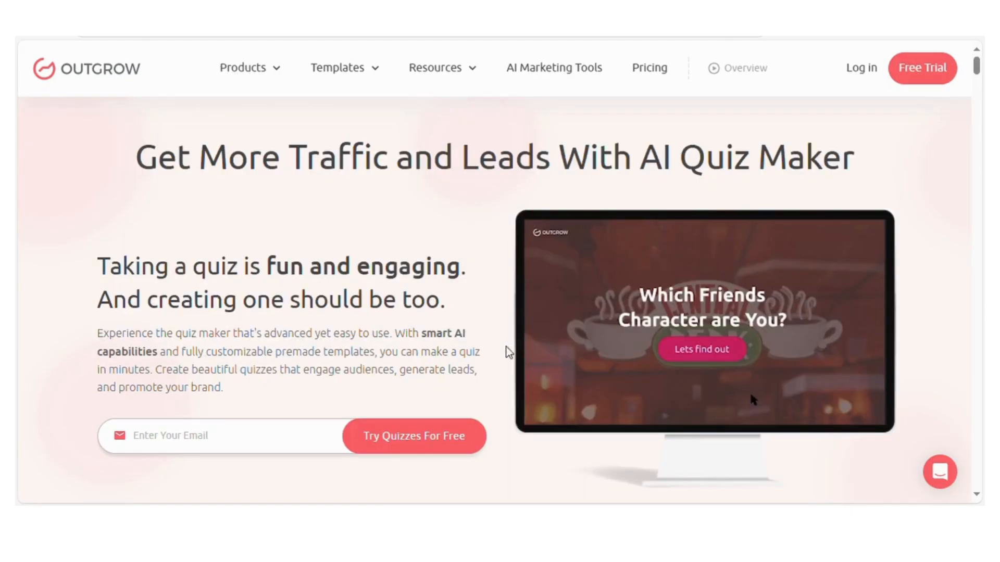
Step: Read through the Outgrow quiz maker page's introduction and its reasons for creating a quiz
{"action": "scroll", "coordinate": [885, 348], "scroll_direction": "down", "scroll_amount": 5}
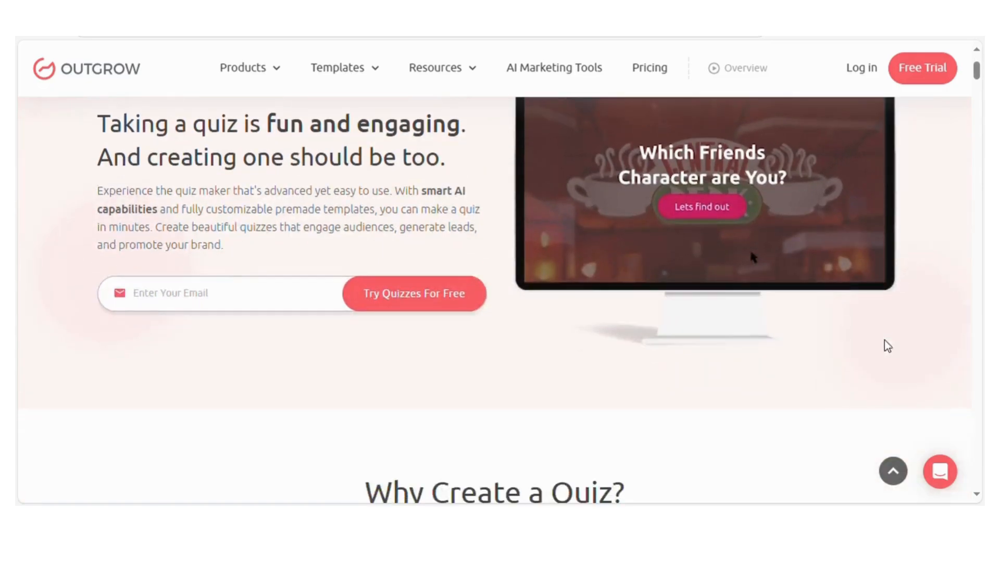
{"action": "scroll", "coordinate": [913, 333], "scroll_direction": "down", "scroll_amount": 3}
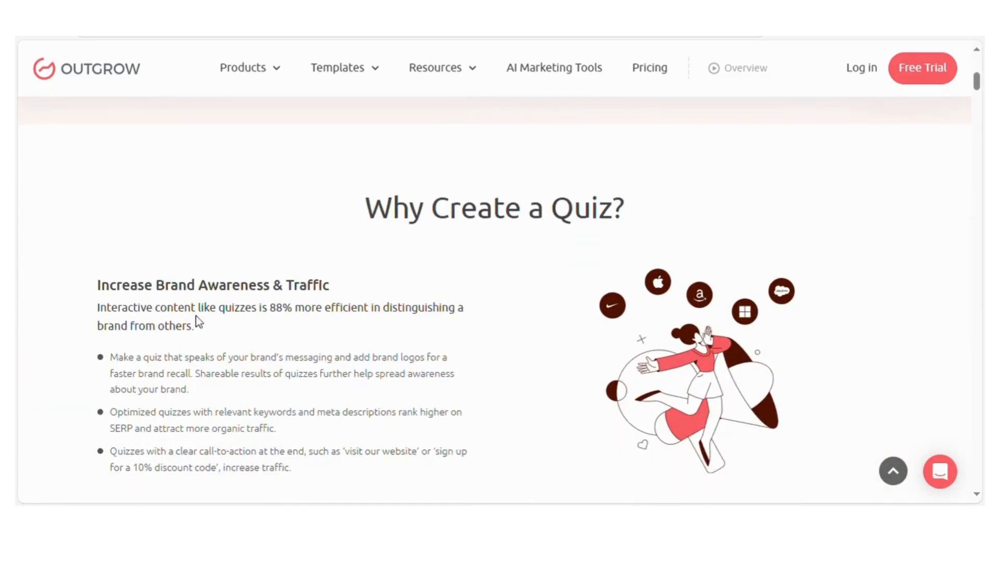
{"action": "scroll", "coordinate": [667, 314], "scroll_direction": "down", "scroll_amount": 3}
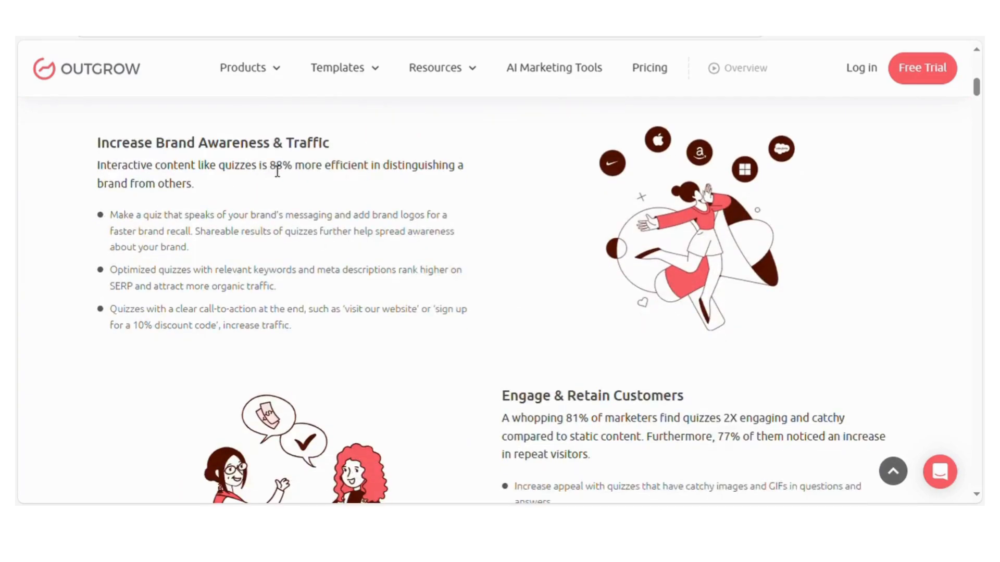
{"action": "scroll", "coordinate": [693, 302], "scroll_direction": "down", "scroll_amount": 9}
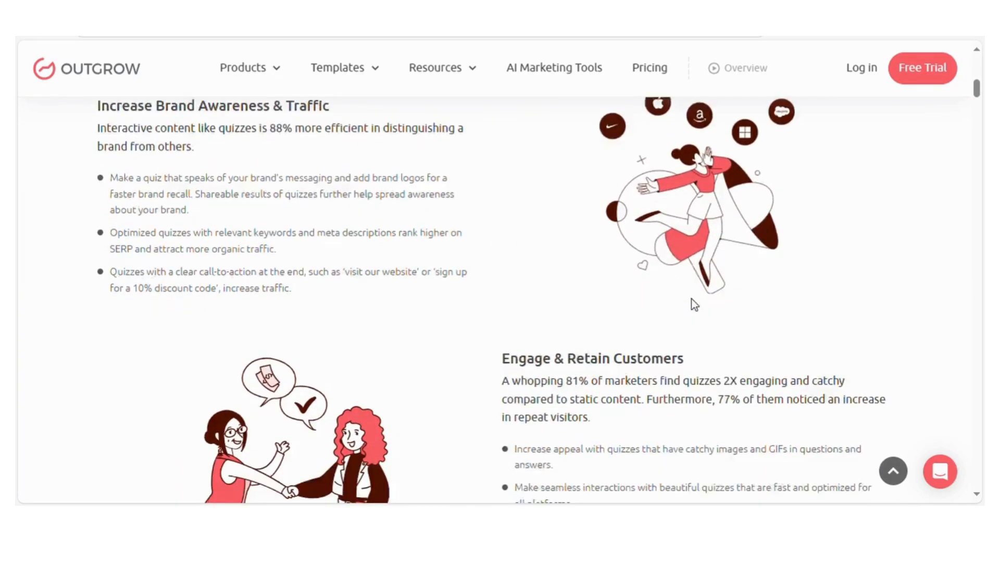
{"action": "scroll", "coordinate": [696, 304], "scroll_direction": "down", "scroll_amount": 9}
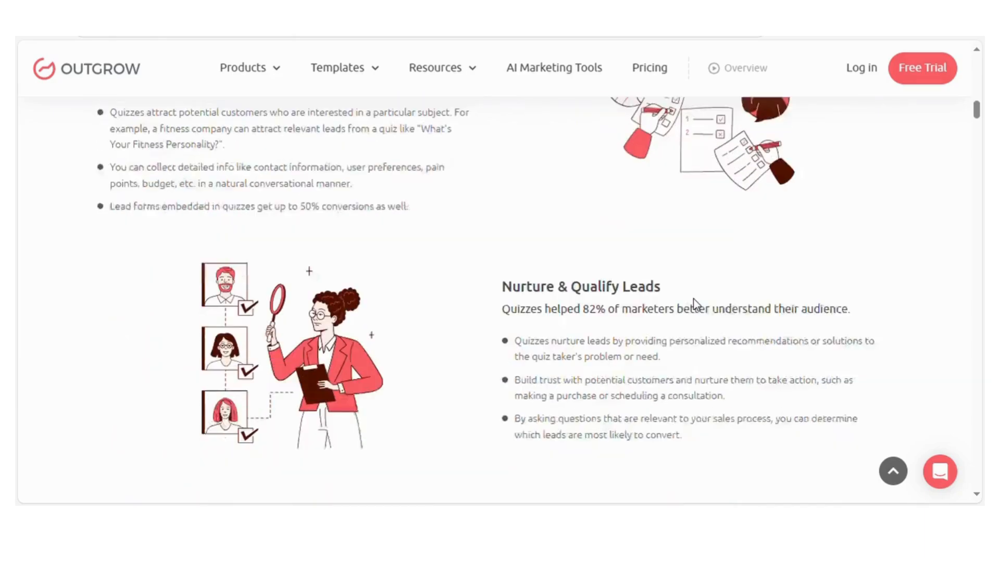
{"action": "scroll", "coordinate": [699, 305], "scroll_direction": "down", "scroll_amount": 1}
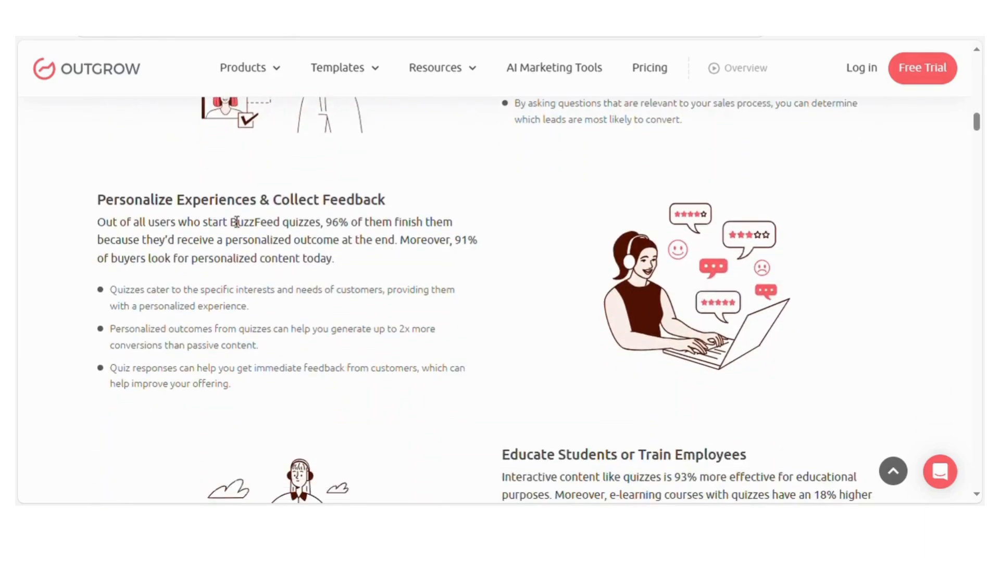
{"action": "scroll", "coordinate": [524, 302], "scroll_direction": "down", "scroll_amount": 3}
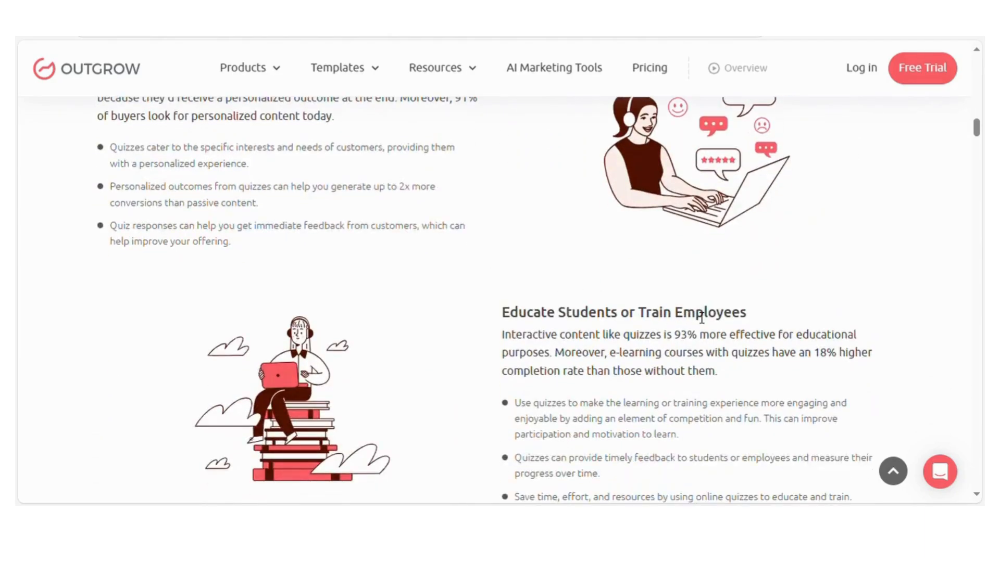
{"action": "scroll", "coordinate": [620, 312], "scroll_direction": "down", "scroll_amount": 7}
{"action": "scroll", "coordinate": [340, 353], "scroll_direction": "down", "scroll_amount": 3}
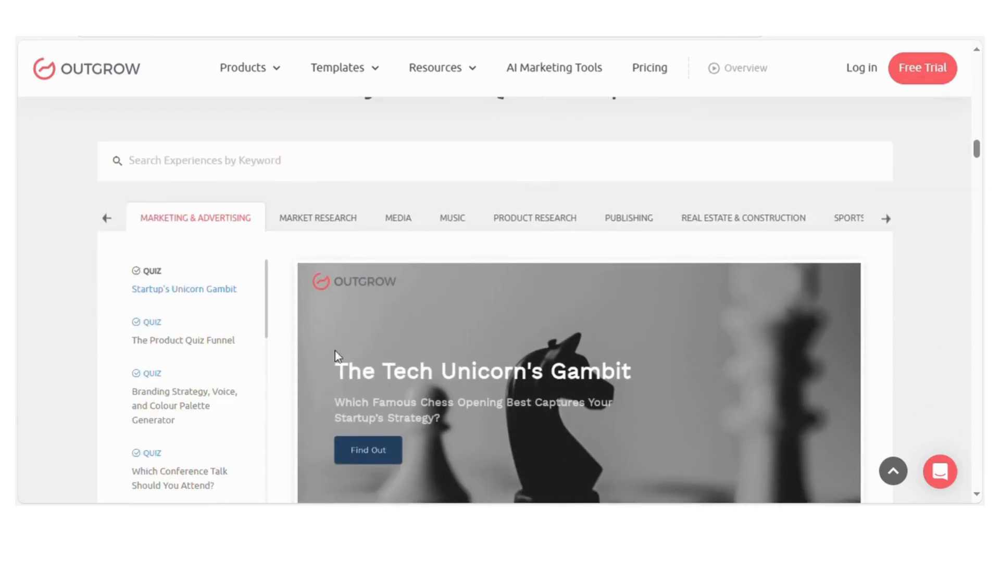
Step: Examine the sample quiz list and the quiz maker's feature descriptions, from Layouts & Templates through Advanced Features
{"action": "scroll", "coordinate": [177, 354], "scroll_direction": "down", "scroll_amount": 3}
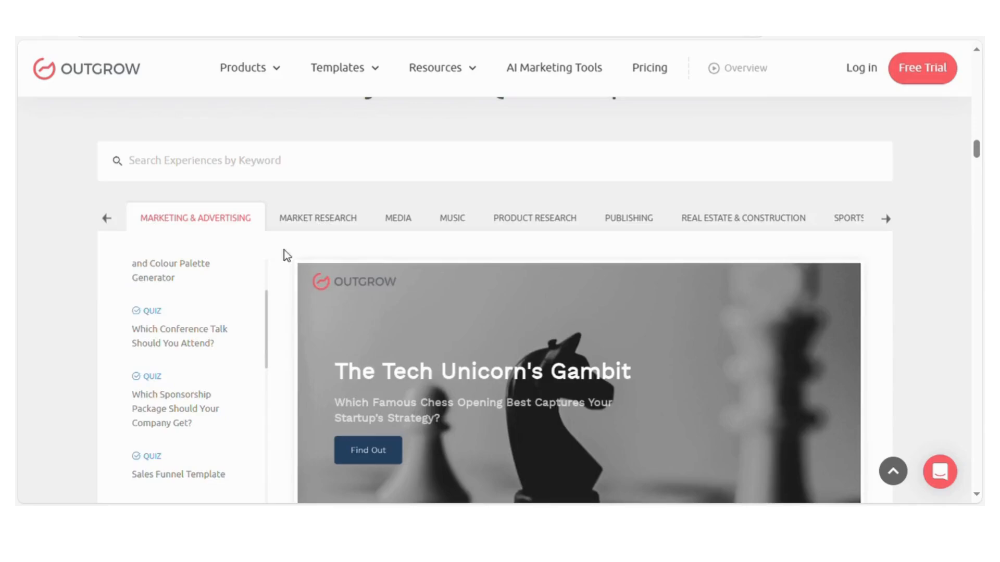
{"action": "scroll", "coordinate": [896, 230], "scroll_direction": "down", "scroll_amount": 10}
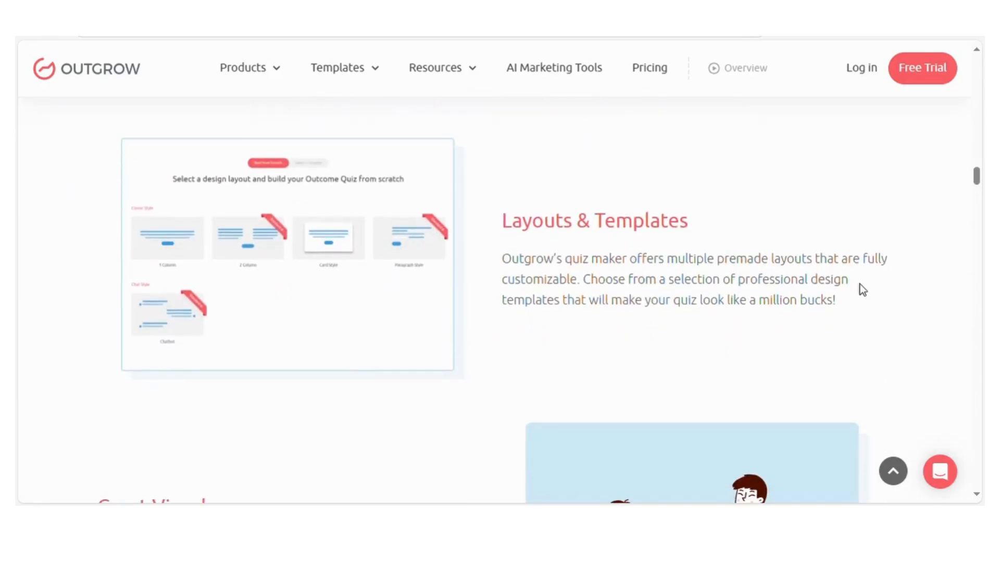
{"action": "scroll", "coordinate": [860, 284], "scroll_direction": "down", "scroll_amount": 12}
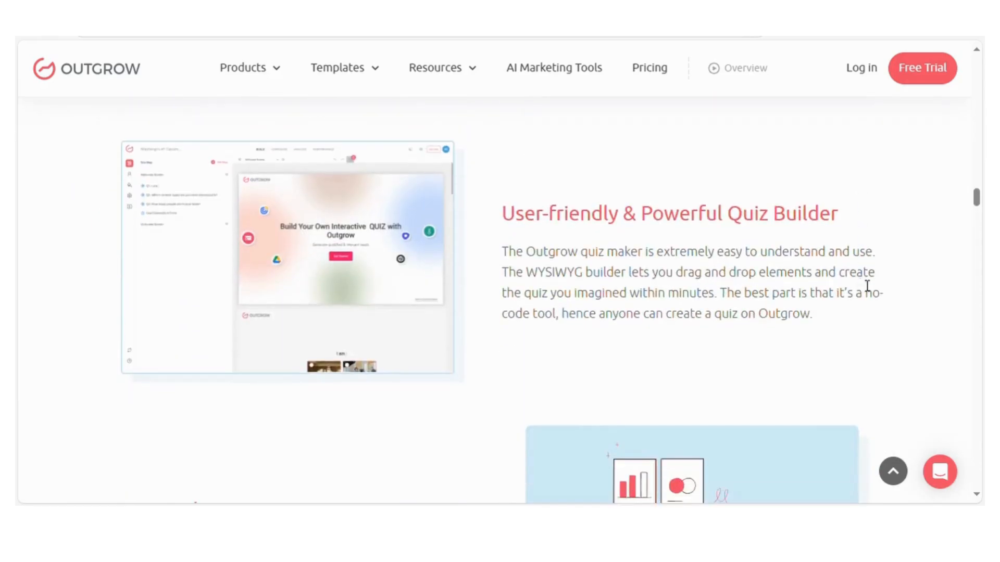
{"action": "scroll", "coordinate": [866, 285], "scroll_direction": "down", "scroll_amount": 10}
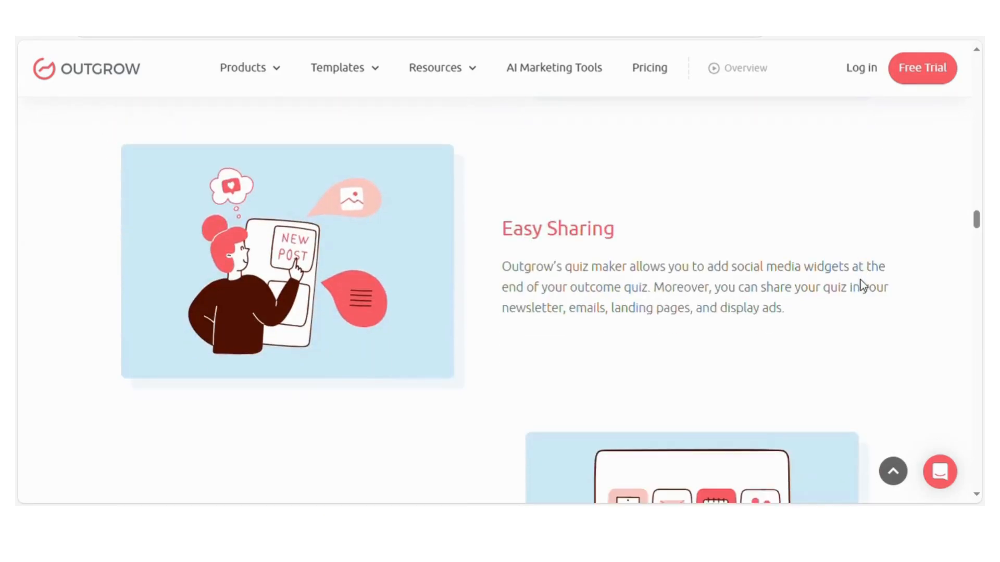
{"action": "scroll", "coordinate": [859, 278], "scroll_direction": "down", "scroll_amount": 5}
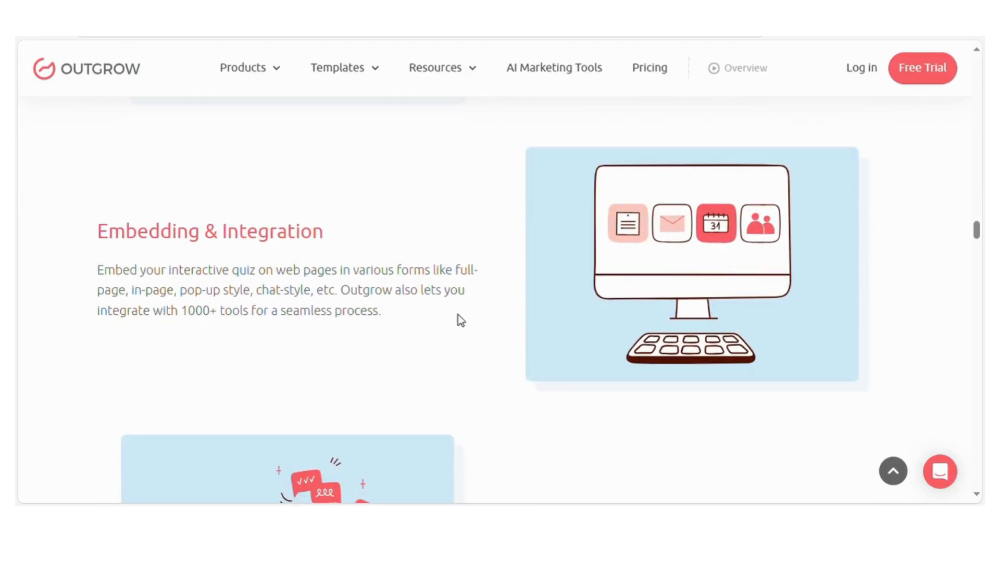
{"action": "scroll", "coordinate": [460, 320], "scroll_direction": "down", "scroll_amount": 8}
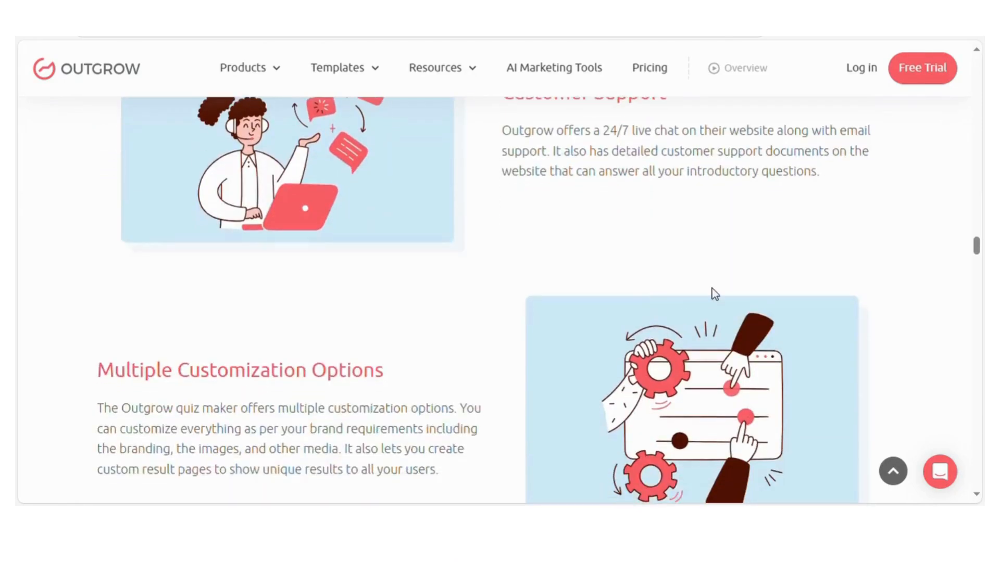
{"action": "scroll", "coordinate": [711, 288], "scroll_direction": "down", "scroll_amount": 3}
{"action": "scroll", "coordinate": [711, 302], "scroll_direction": "down", "scroll_amount": 7}
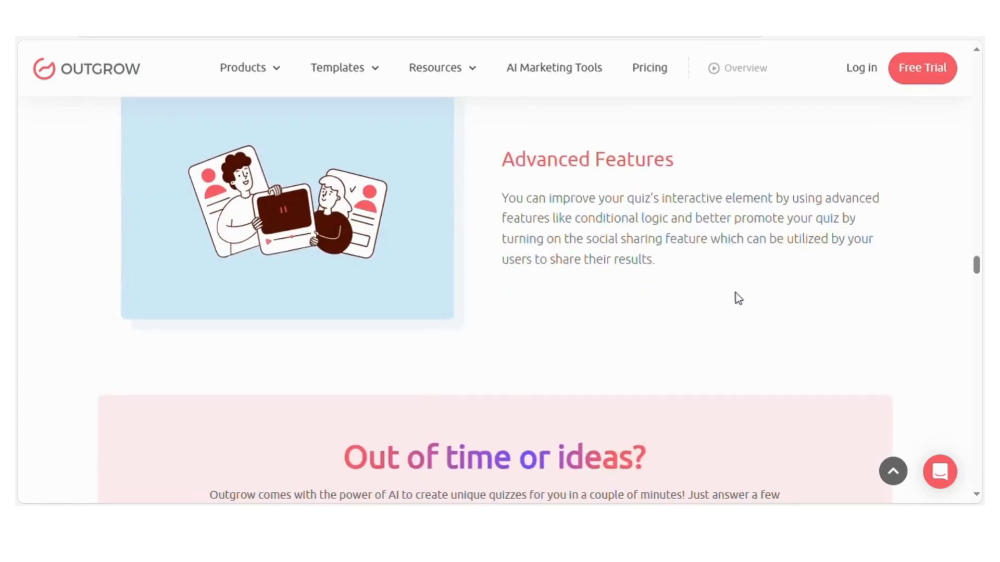
{"action": "scroll", "coordinate": [738, 298], "scroll_direction": "down", "scroll_amount": 10}
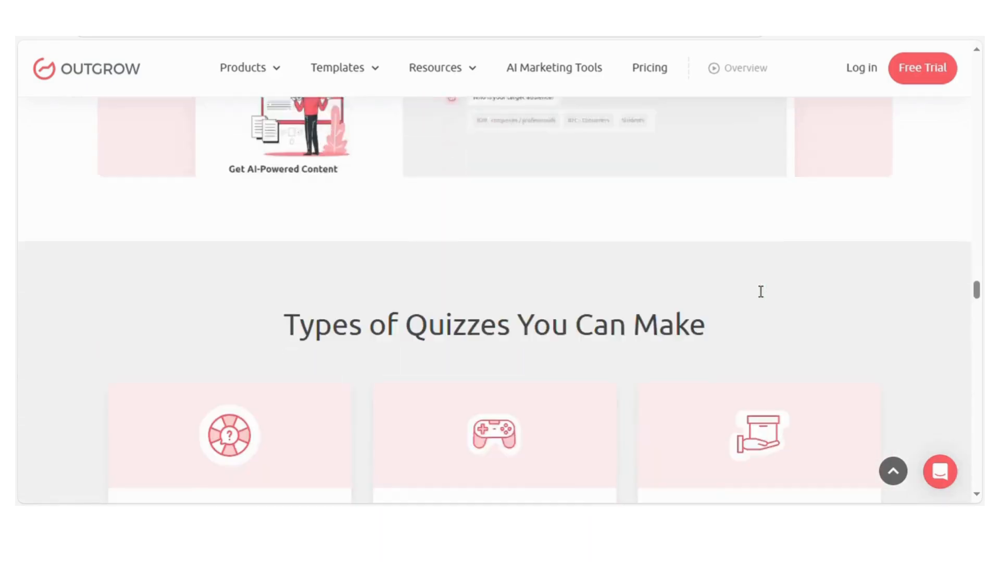
Step: Read about the types of quizzes that can be made and the steps for creating a quiz on Outgrow
{"action": "scroll", "coordinate": [760, 292], "scroll_direction": "down", "scroll_amount": 4}
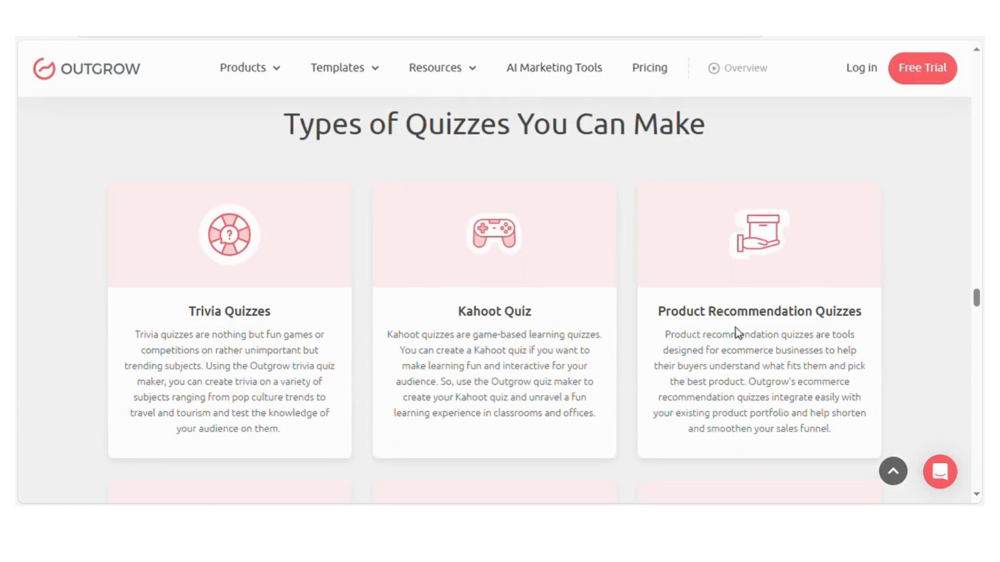
{"action": "scroll", "coordinate": [736, 327], "scroll_direction": "down", "scroll_amount": 6}
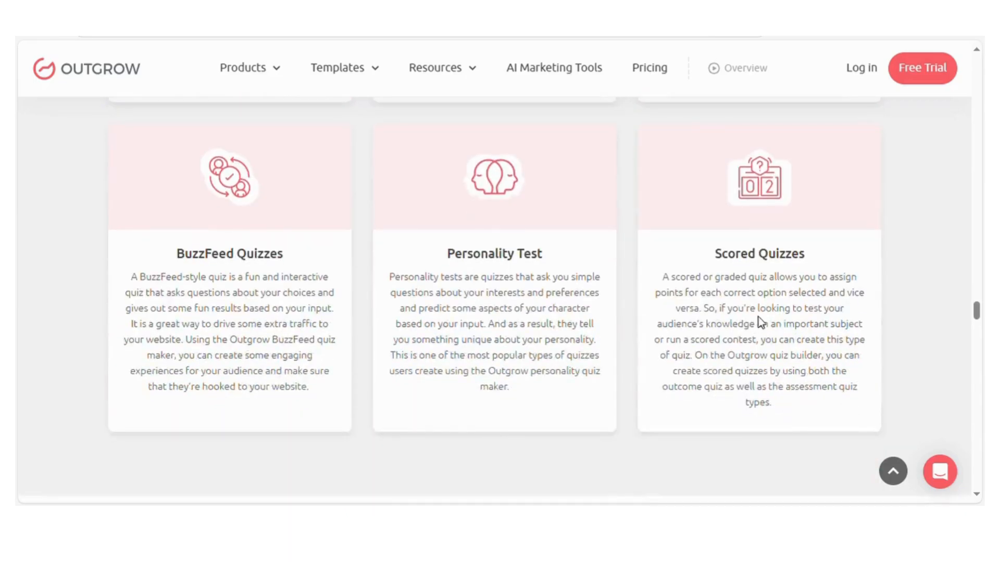
{"action": "scroll", "coordinate": [760, 319], "scroll_direction": "down", "scroll_amount": 5}
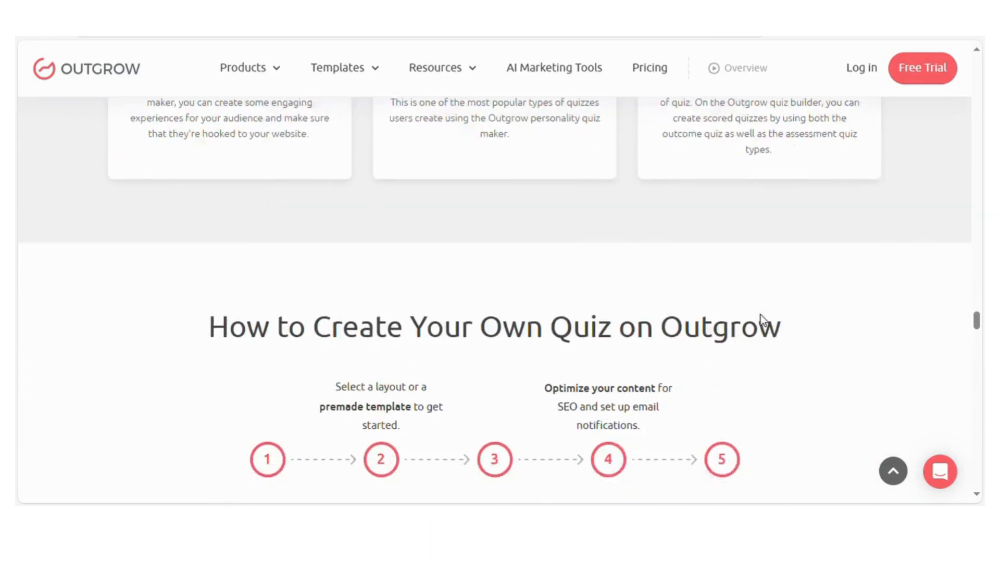
{"action": "scroll", "coordinate": [760, 315], "scroll_direction": "down", "scroll_amount": 3}
{"action": "scroll", "coordinate": [760, 315], "scroll_direction": "down", "scroll_amount": 4}
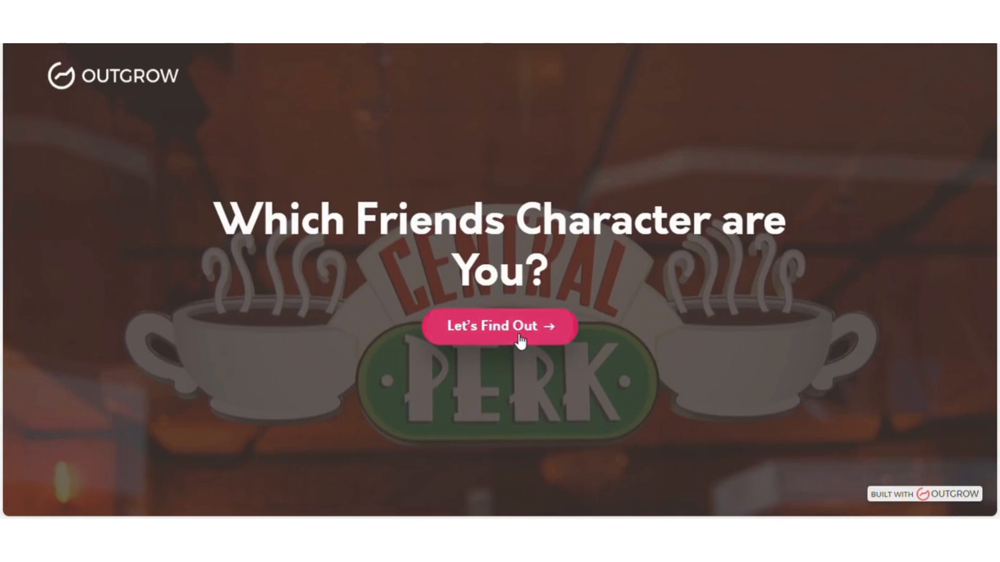
Step: Start the "Which Friends Character are You?" quiz and answer all its questions, choosing Attention to Details for decision making
{"action": "left_click", "coordinate": [516, 330]}
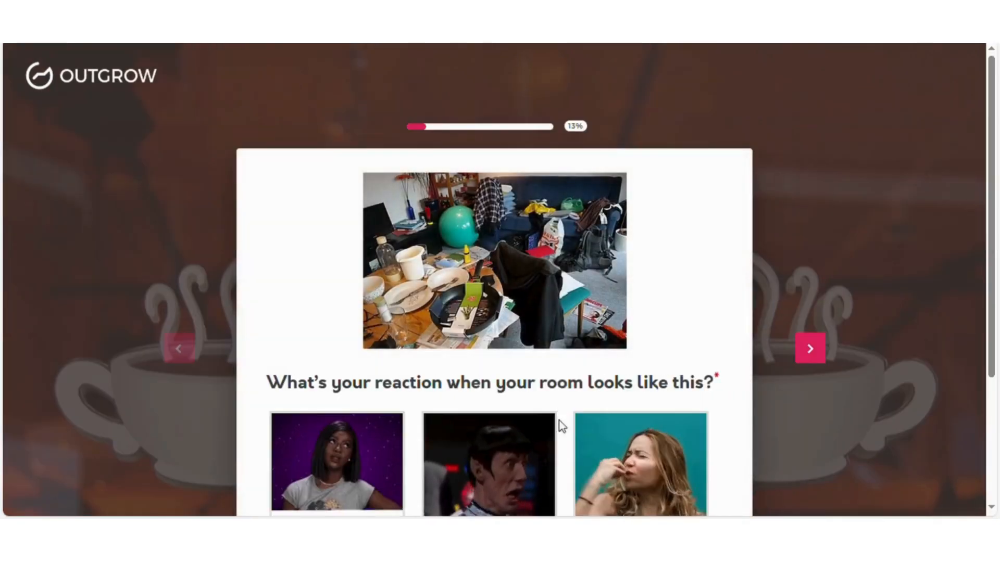
{"action": "left_click", "coordinate": [559, 421]}
{"action": "left_click", "coordinate": [567, 310]}
{"action": "left_click", "coordinate": [363, 294]}
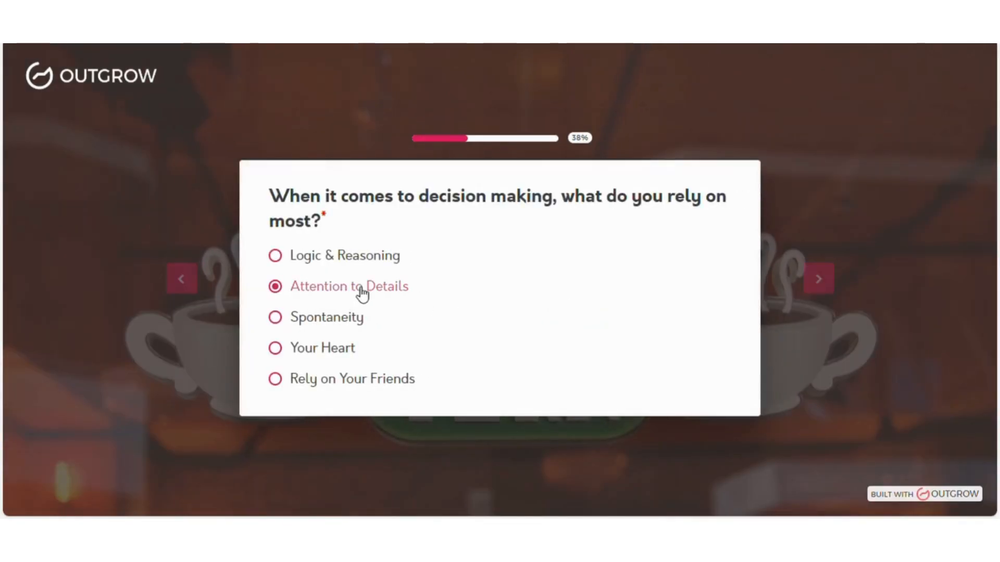
{"action": "left_click", "coordinate": [464, 323]}
{"action": "left_click", "coordinate": [491, 319]}
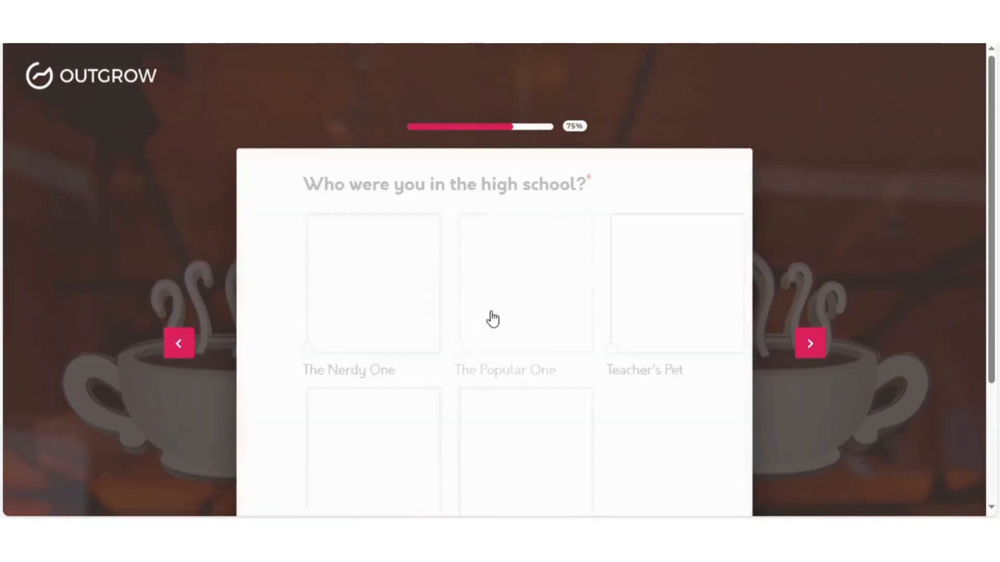
{"action": "left_click", "coordinate": [492, 319]}
{"action": "left_click", "coordinate": [463, 295]}
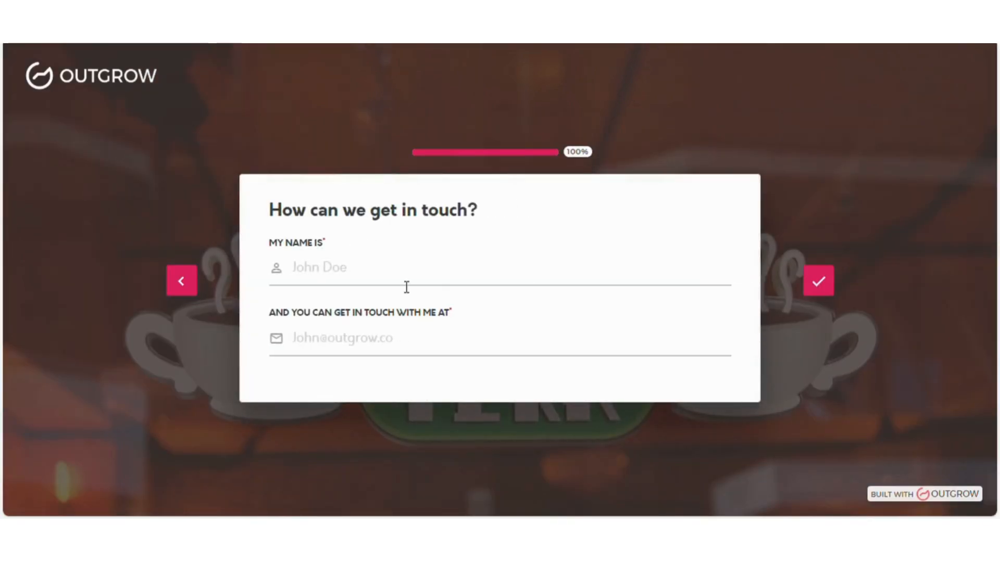
Step: Fill in the quiz's contact form with the full name and e-mail address, submit it and view the result
{"action": "left_click", "coordinate": [407, 287]}
{"action": "left_click", "coordinate": [716, 302]}
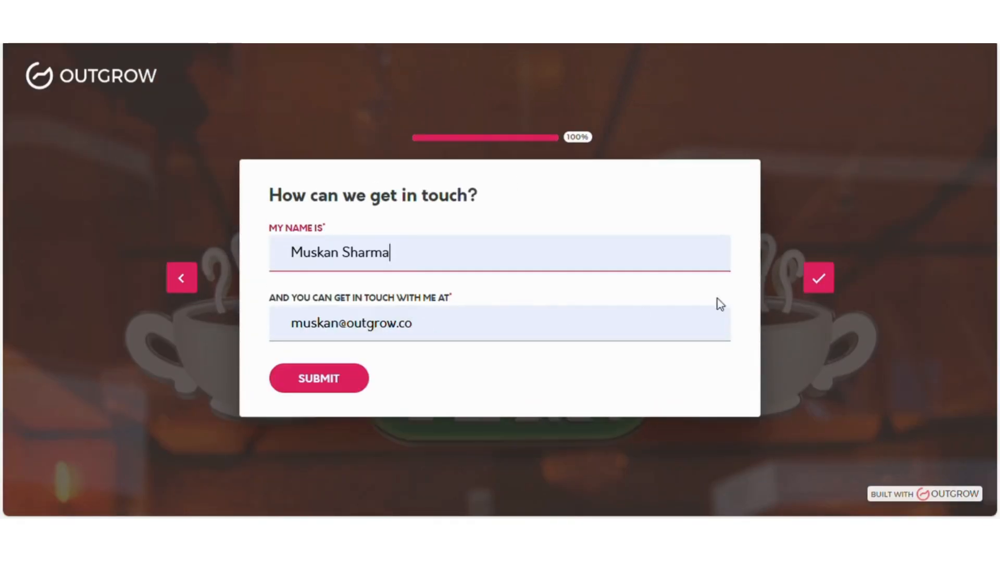
{"action": "left_click", "coordinate": [359, 376]}
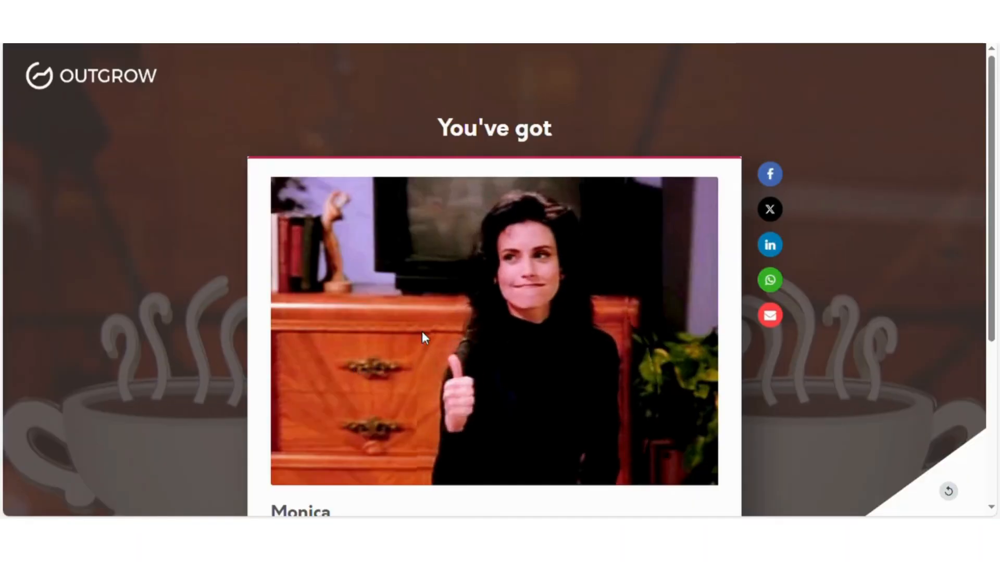
{"action": "scroll", "coordinate": [546, 344], "scroll_direction": "down", "scroll_amount": 4}
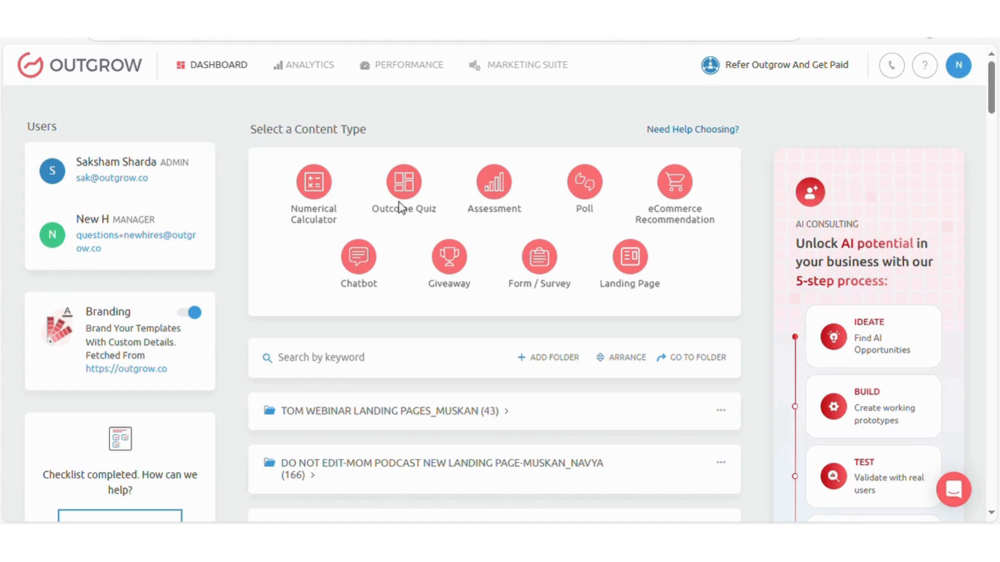
Step: Start a new Outcome Quiz from the dashboard and browse the premade quiz templates
{"action": "mouse_move", "coordinate": [413, 207]}
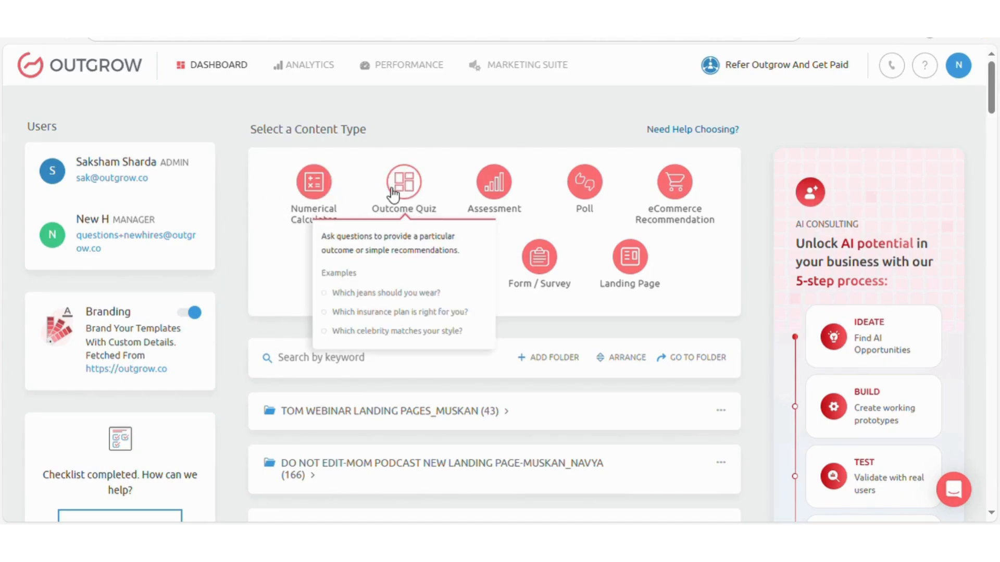
{"action": "mouse_move", "coordinate": [301, 203]}
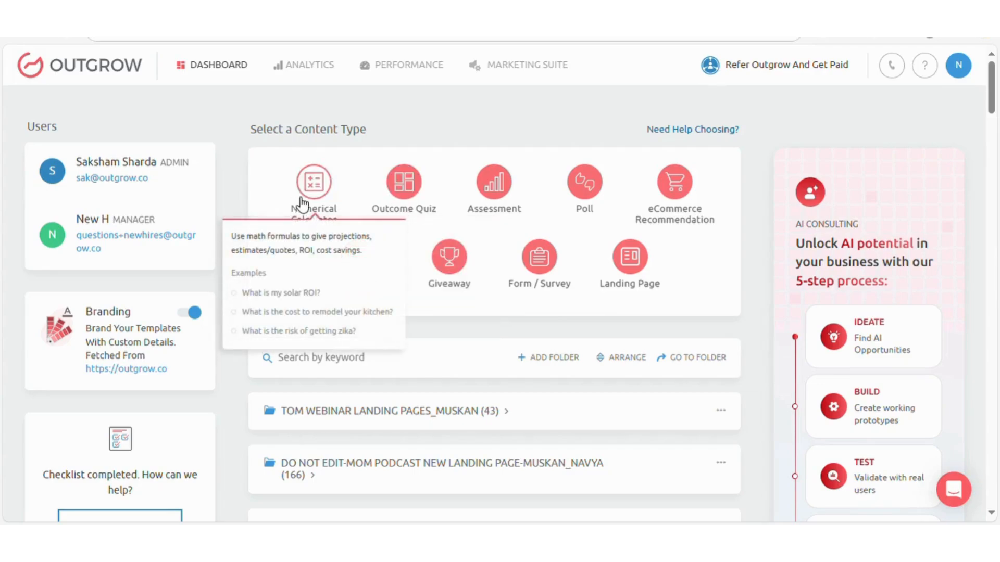
{"action": "left_click", "coordinate": [405, 183]}
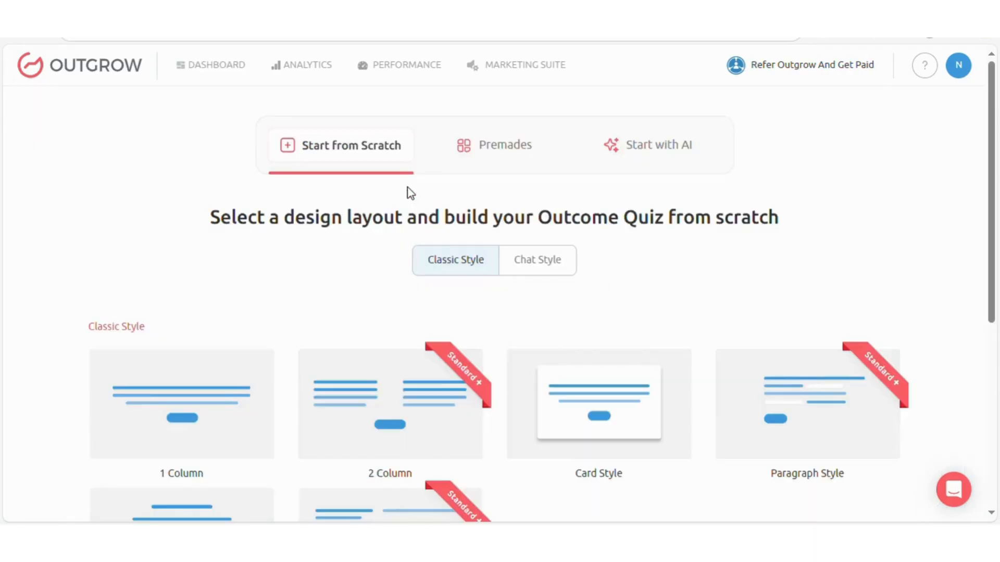
{"action": "left_click", "coordinate": [516, 163]}
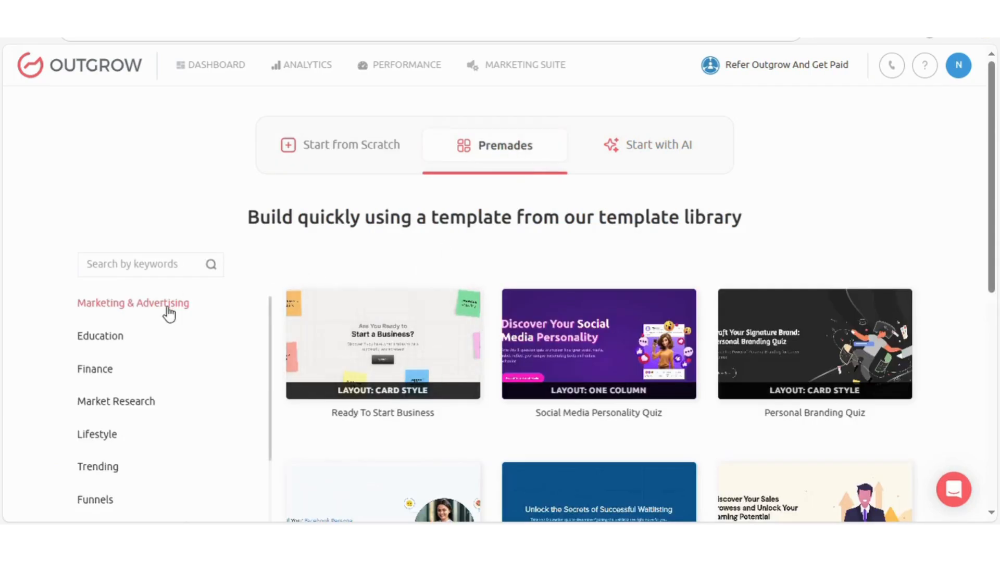
{"action": "scroll", "coordinate": [136, 452], "scroll_direction": "down", "scroll_amount": 3}
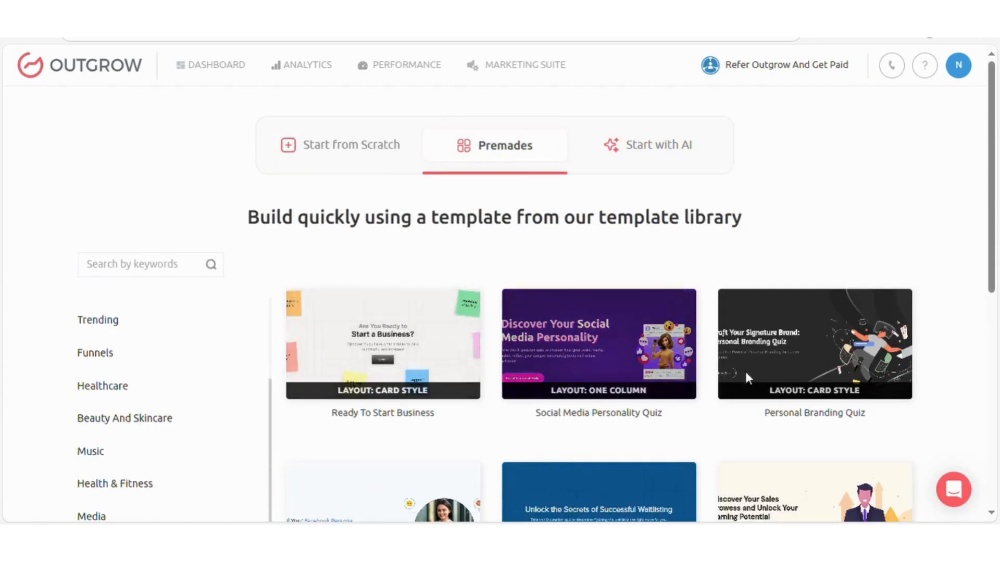
{"action": "scroll", "coordinate": [745, 370], "scroll_direction": "down", "scroll_amount": 3}
{"action": "scroll", "coordinate": [669, 386], "scroll_direction": "down", "scroll_amount": 5}
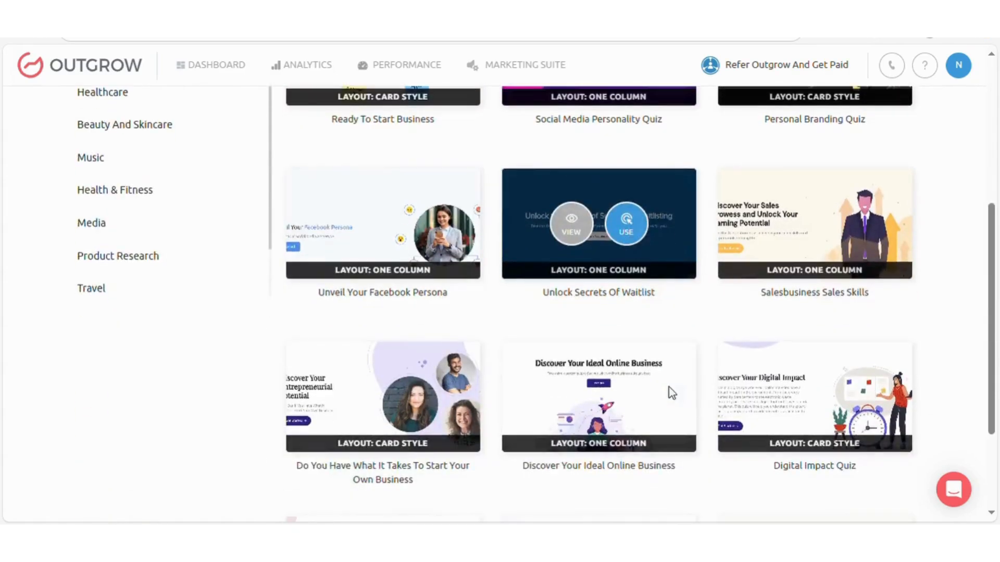
{"action": "scroll", "coordinate": [748, 314], "scroll_direction": "down", "scroll_amount": 2}
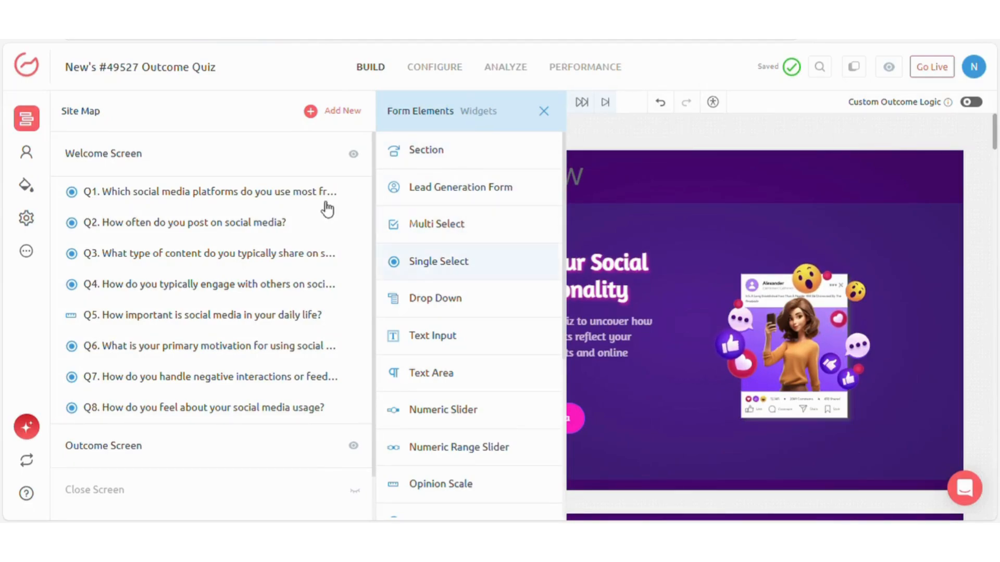
Step: Examine the answer options and outcome mappings of the first question about most frequently used social media platforms
{"action": "left_click", "coordinate": [294, 193]}
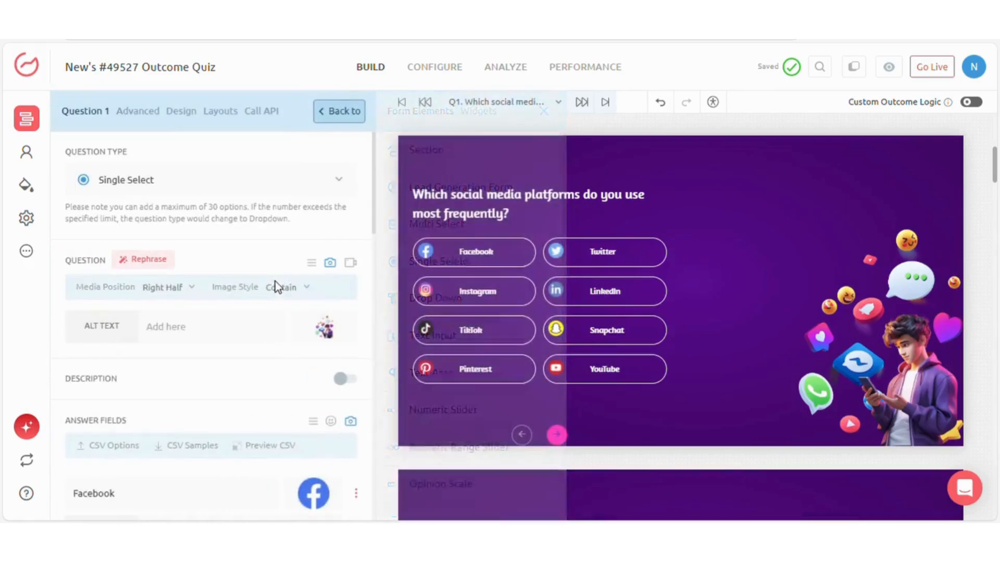
{"action": "scroll", "coordinate": [292, 286], "scroll_direction": "down", "scroll_amount": 4}
{"action": "scroll", "coordinate": [232, 364], "scroll_direction": "down", "scroll_amount": 10}
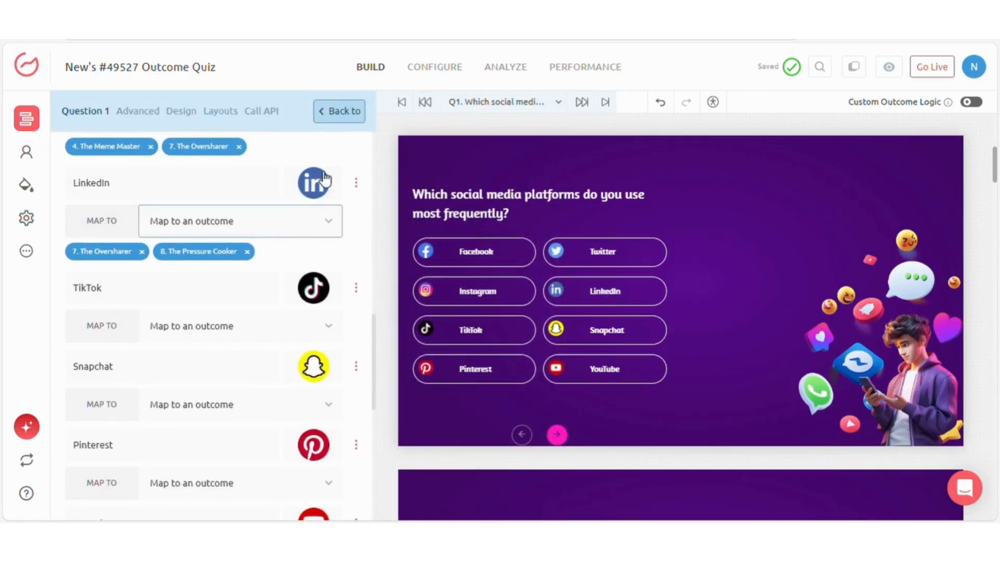
{"action": "left_click", "coordinate": [27, 118]}
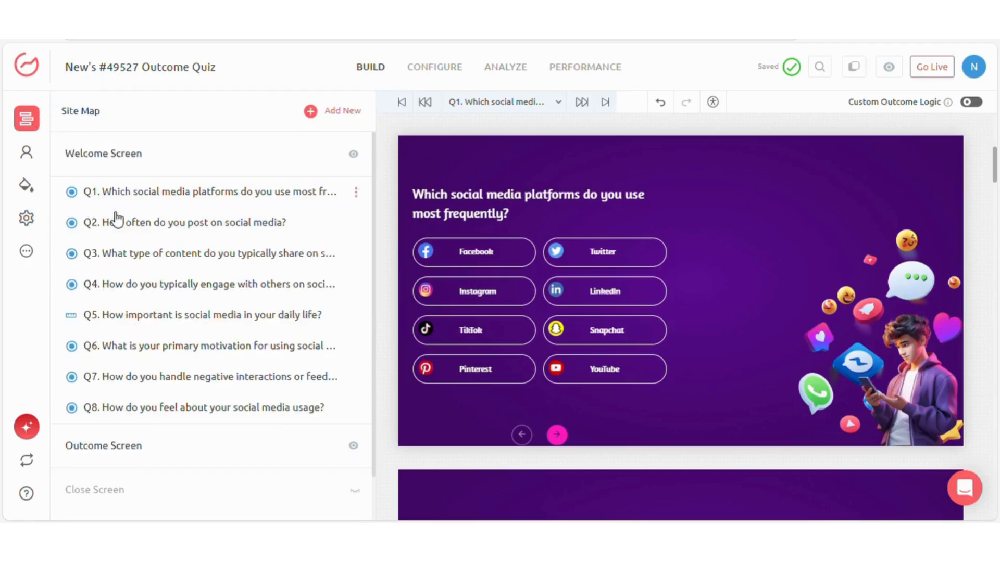
Step: Examine the Outcome Screen's individual outcomes, going through Outcomes 1, 2 and 3
{"action": "left_click", "coordinate": [176, 443]}
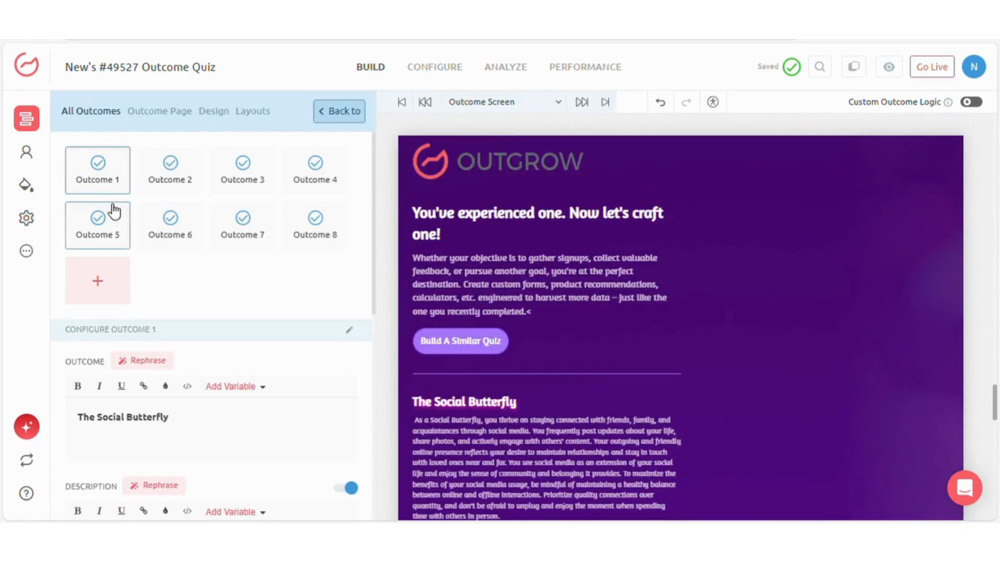
{"action": "left_click", "coordinate": [163, 453]}
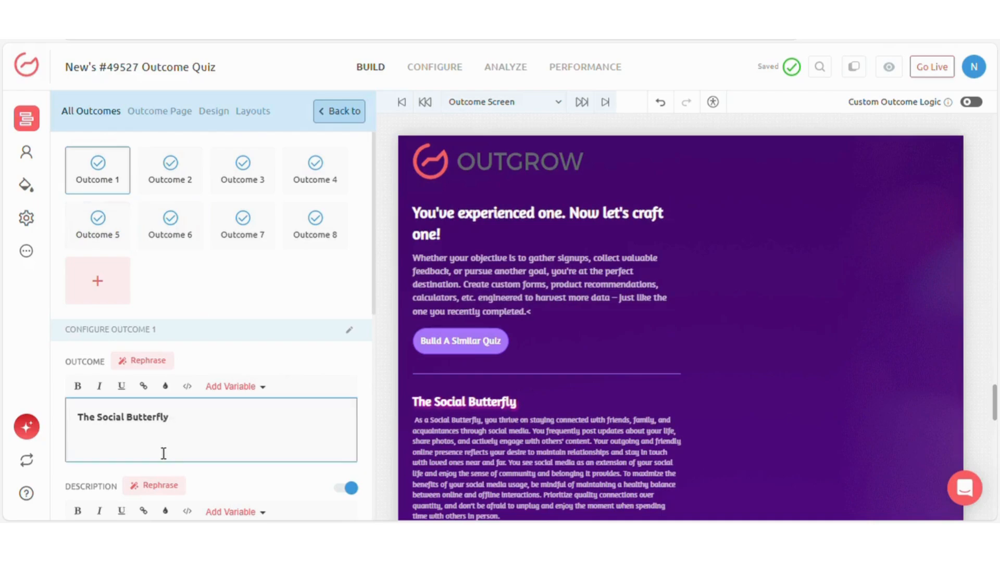
{"action": "left_click", "coordinate": [176, 197]}
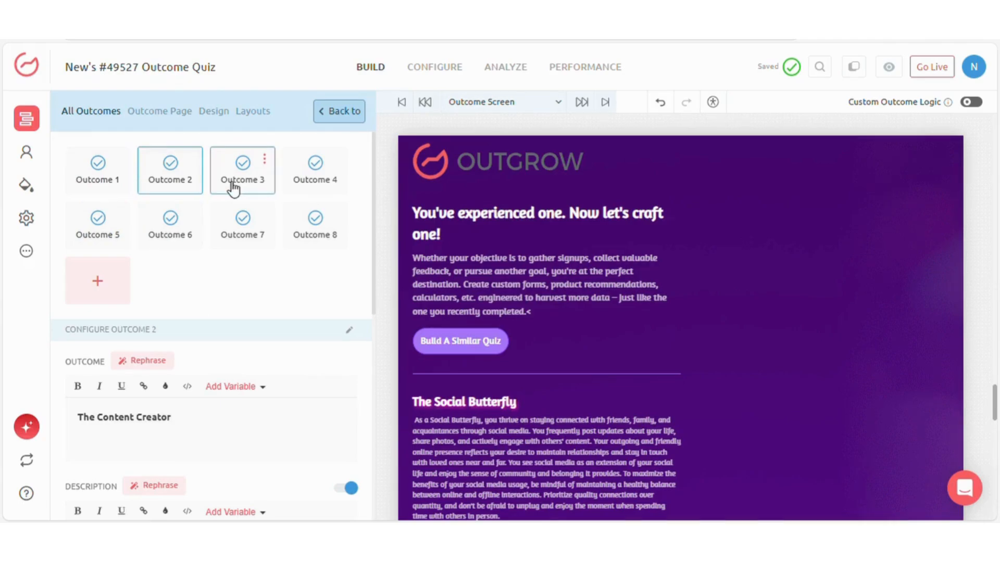
{"action": "left_click", "coordinate": [233, 188]}
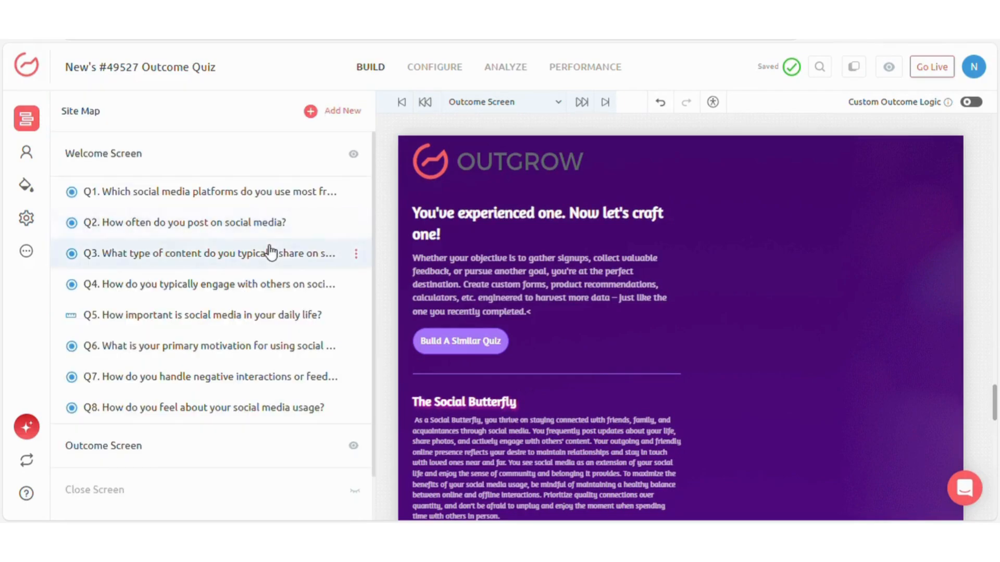
Step: Examine how the answers of question 3, on the type of content shared, are mapped to outcomes
{"action": "left_click", "coordinate": [270, 253]}
{"action": "scroll", "coordinate": [179, 326], "scroll_direction": "down", "scroll_amount": 5}
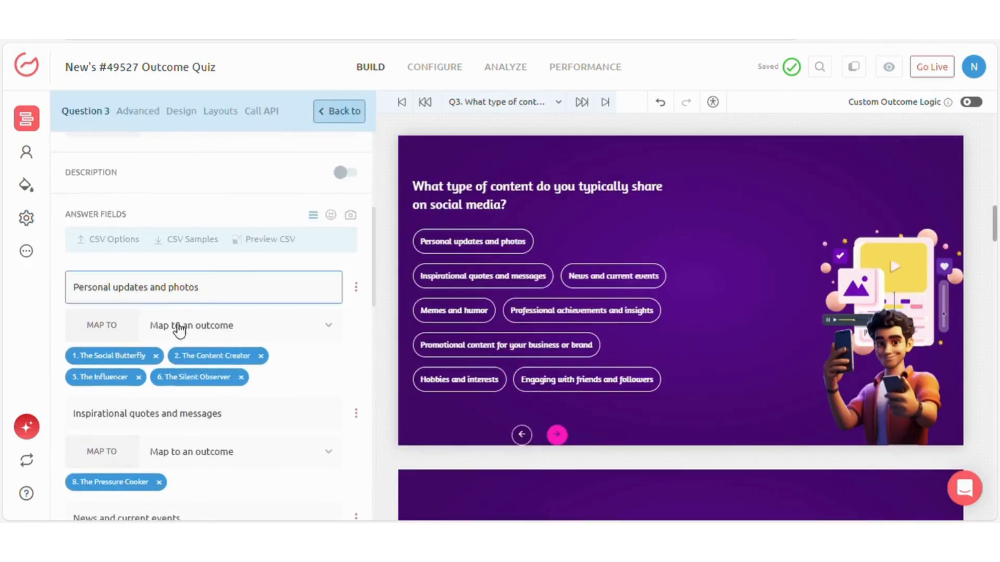
{"action": "scroll", "coordinate": [156, 411], "scroll_direction": "down", "scroll_amount": 3}
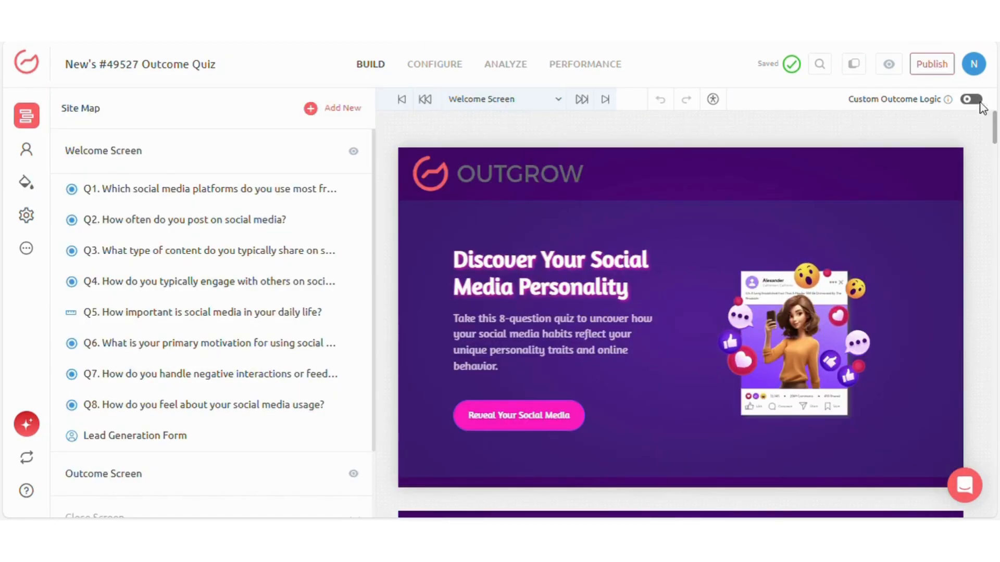
Step: Enable Custom Outcome Logic and give Facebook a weight of 3 for The Social Butterfly in question 1
{"action": "left_click", "coordinate": [971, 100]}
{"action": "left_click", "coordinate": [234, 162]}
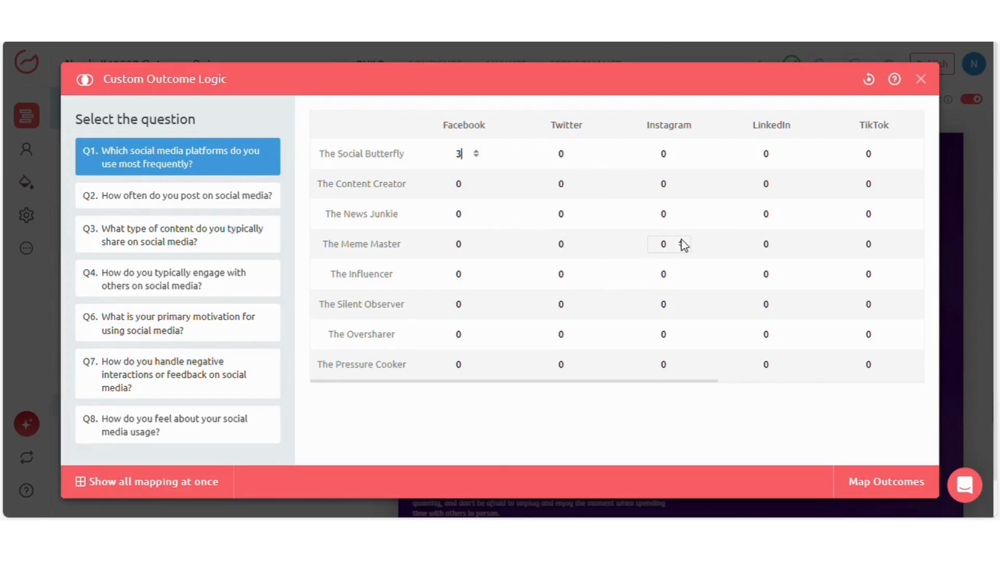
{"action": "left_click", "coordinate": [183, 238]}
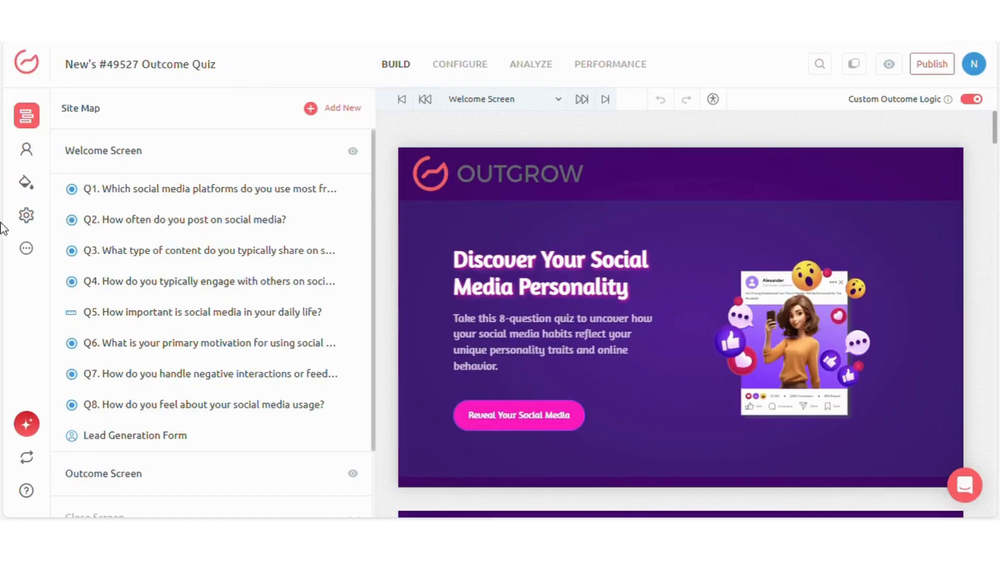
Step: Examine the quiz's overall design settings for logo, colors, heading and text fonts, and button style
{"action": "left_click", "coordinate": [28, 182]}
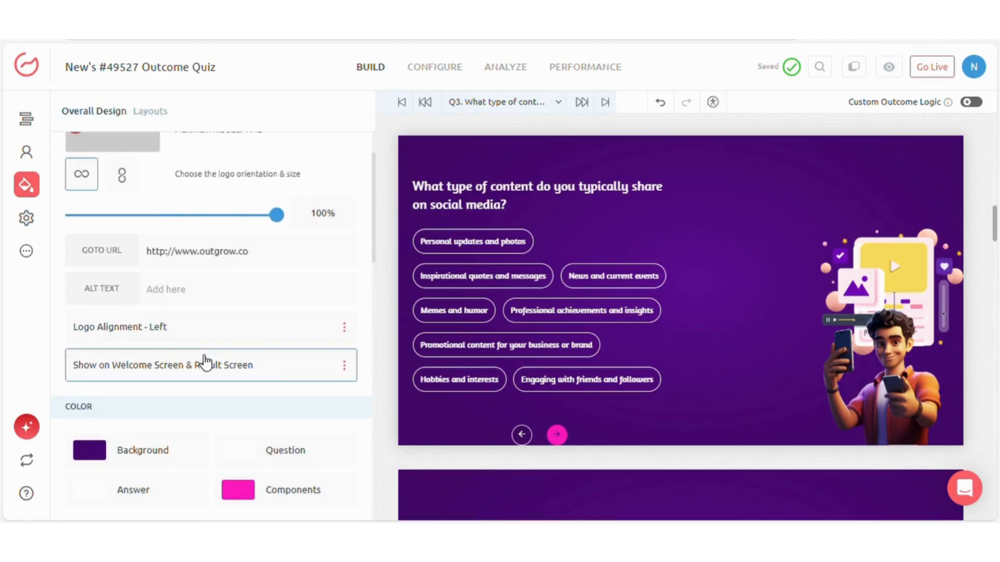
{"action": "scroll", "coordinate": [219, 359], "scroll_direction": "down", "scroll_amount": 6}
{"action": "scroll", "coordinate": [236, 323], "scroll_direction": "up", "scroll_amount": 6}
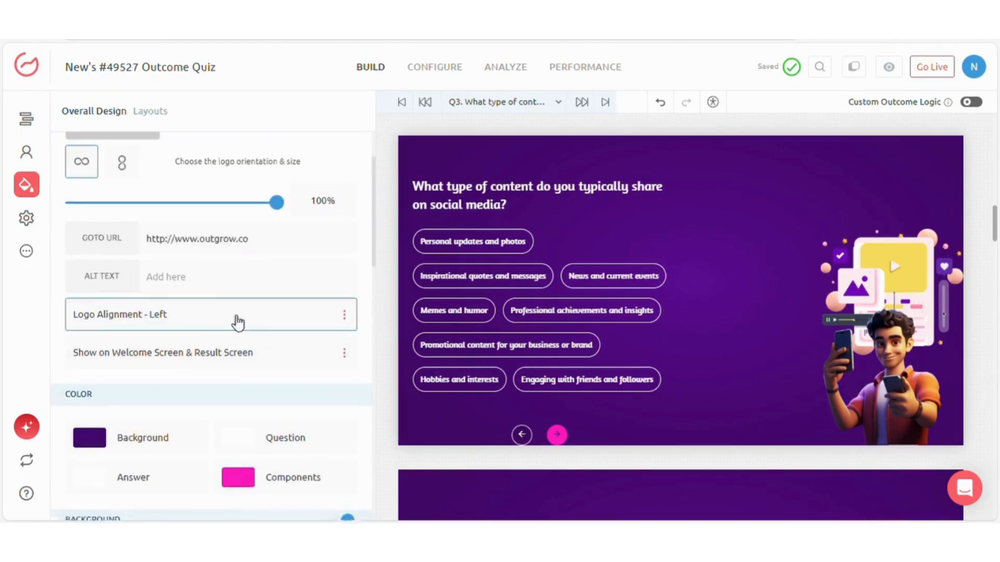
{"action": "scroll", "coordinate": [216, 316], "scroll_direction": "down", "scroll_amount": 5}
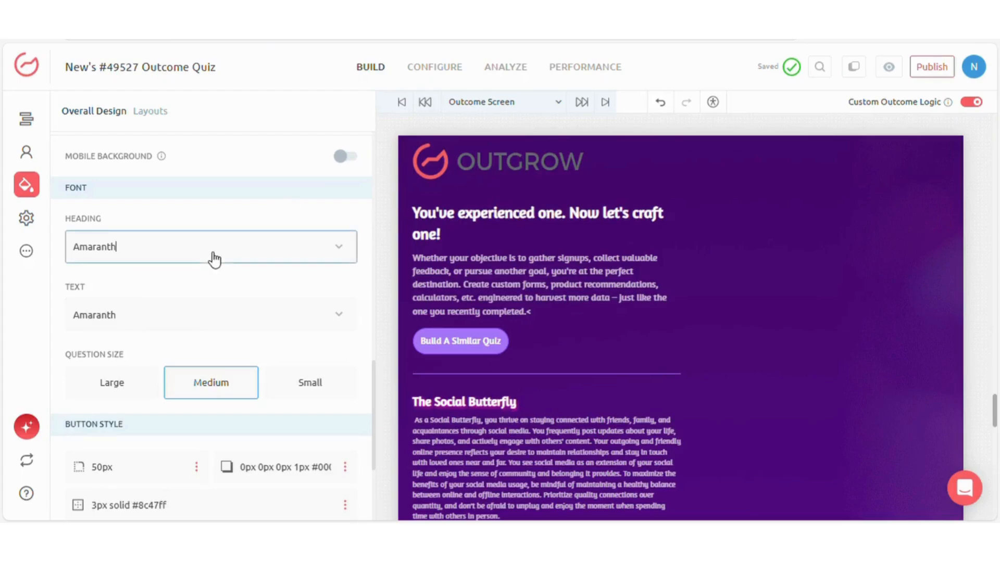
{"action": "left_click", "coordinate": [212, 258]}
{"action": "left_click", "coordinate": [134, 433]}
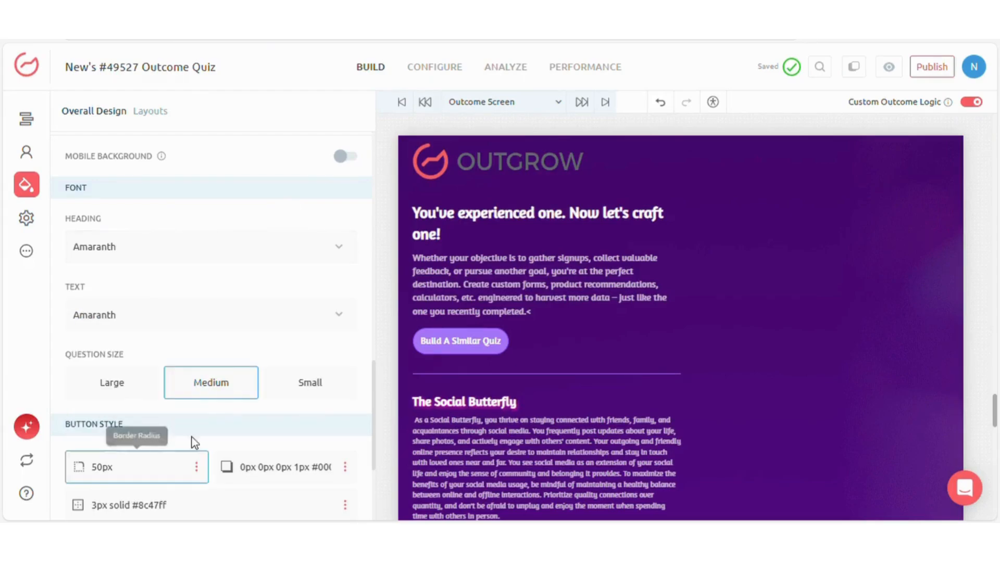
{"action": "left_click", "coordinate": [182, 323]}
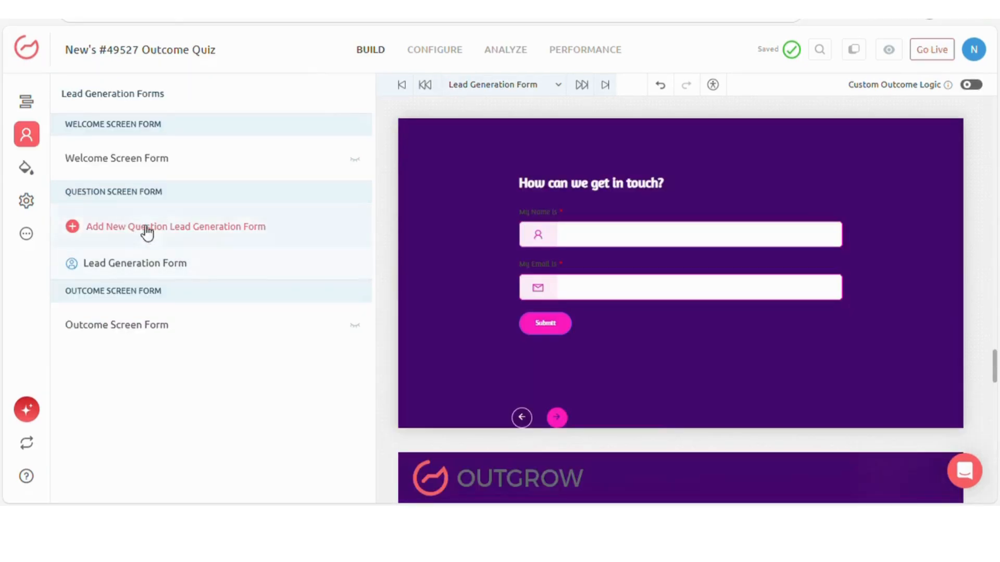
Step: Examine the question-screen Lead Generation Form's heading, name and email fields, button text and settings, then return to the site map
{"action": "left_click", "coordinate": [183, 264]}
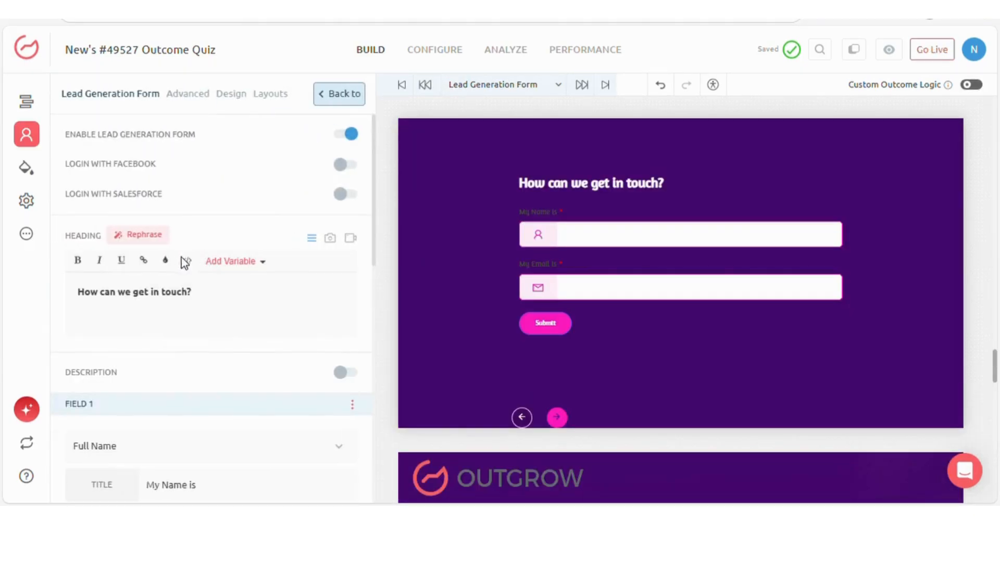
{"action": "scroll", "coordinate": [219, 297], "scroll_direction": "down", "scroll_amount": 3}
{"action": "scroll", "coordinate": [189, 317], "scroll_direction": "down", "scroll_amount": 5}
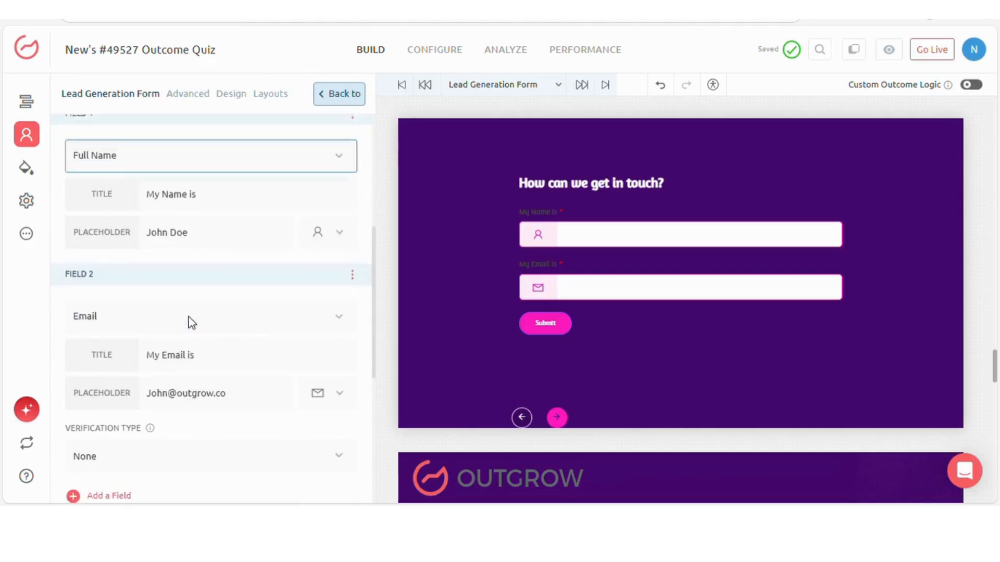
{"action": "scroll", "coordinate": [193, 315], "scroll_direction": "down", "scroll_amount": 3}
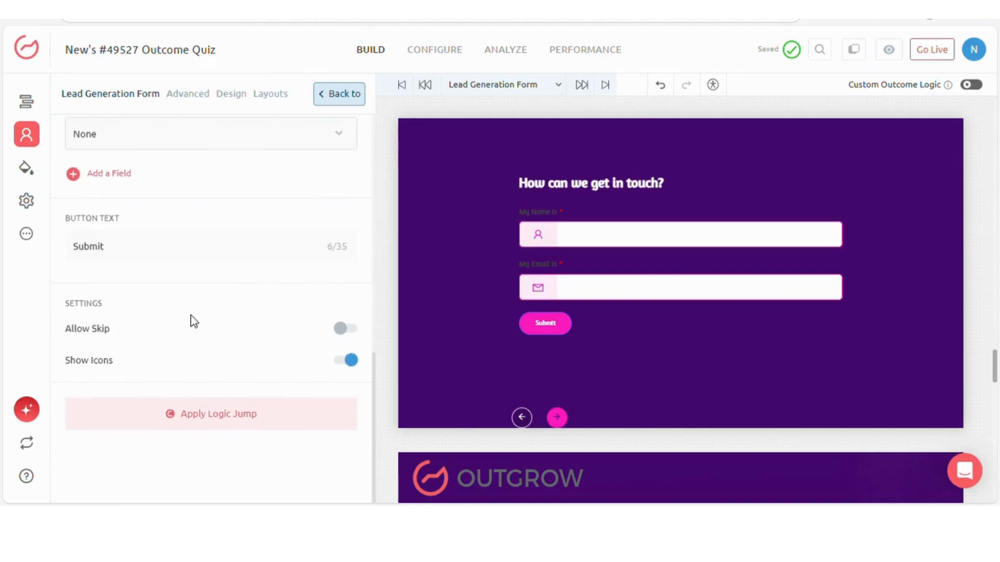
{"action": "left_click", "coordinate": [29, 100]}
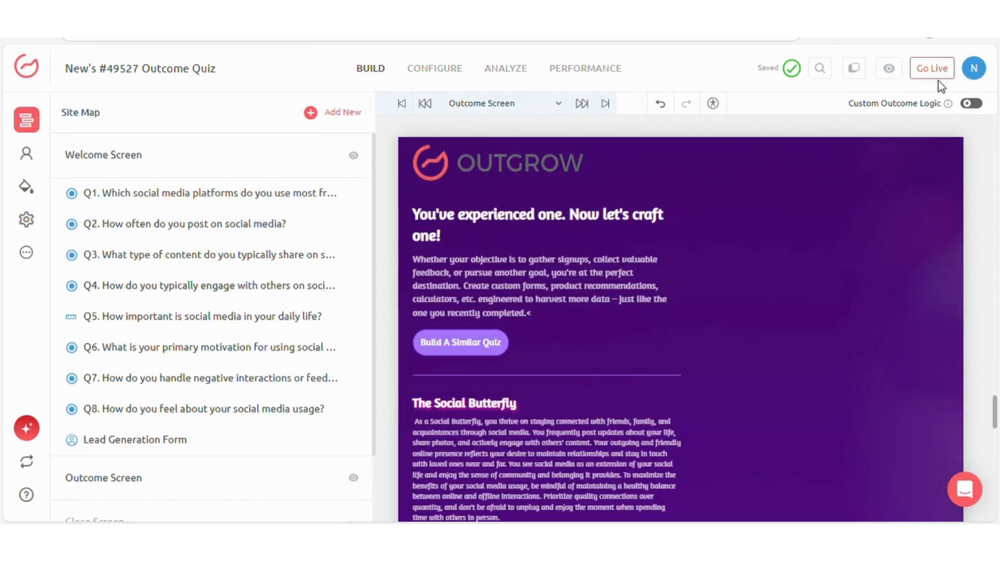
Step: Take the Outcome Quiz live and display its embed code
{"action": "left_click", "coordinate": [931, 68]}
{"action": "left_click", "coordinate": [858, 296]}
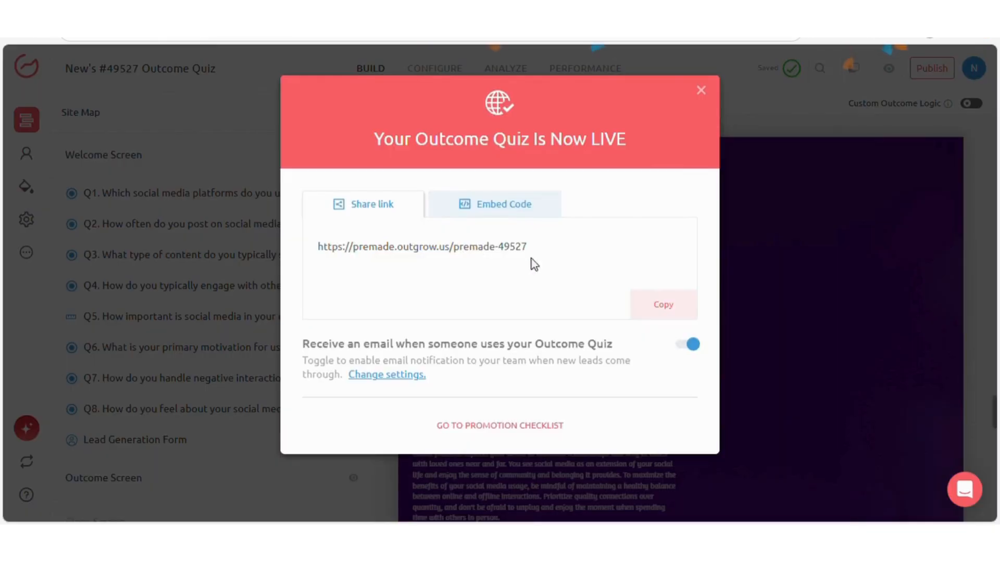
{"action": "left_click", "coordinate": [498, 205]}
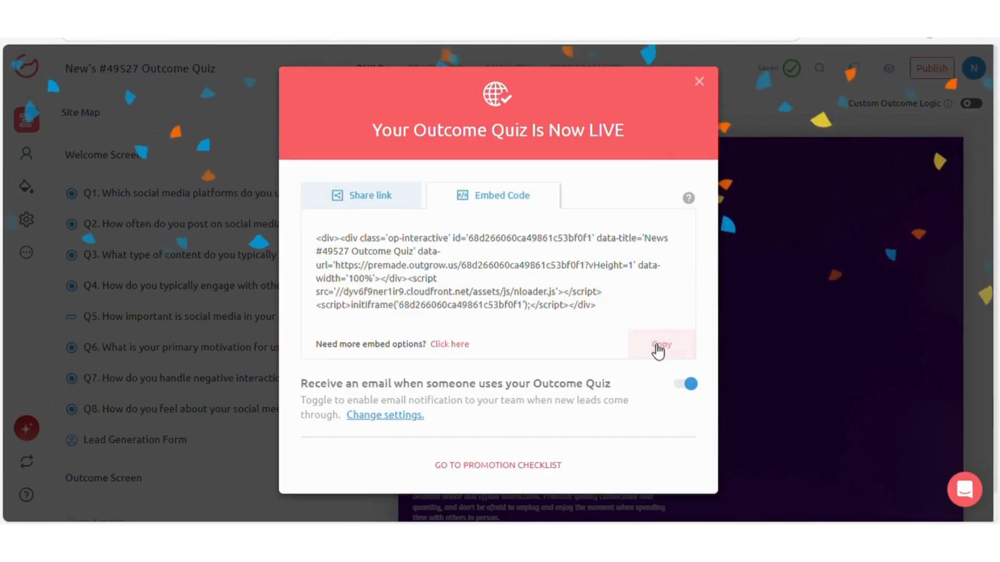
{"action": "left_click", "coordinate": [879, 73]}
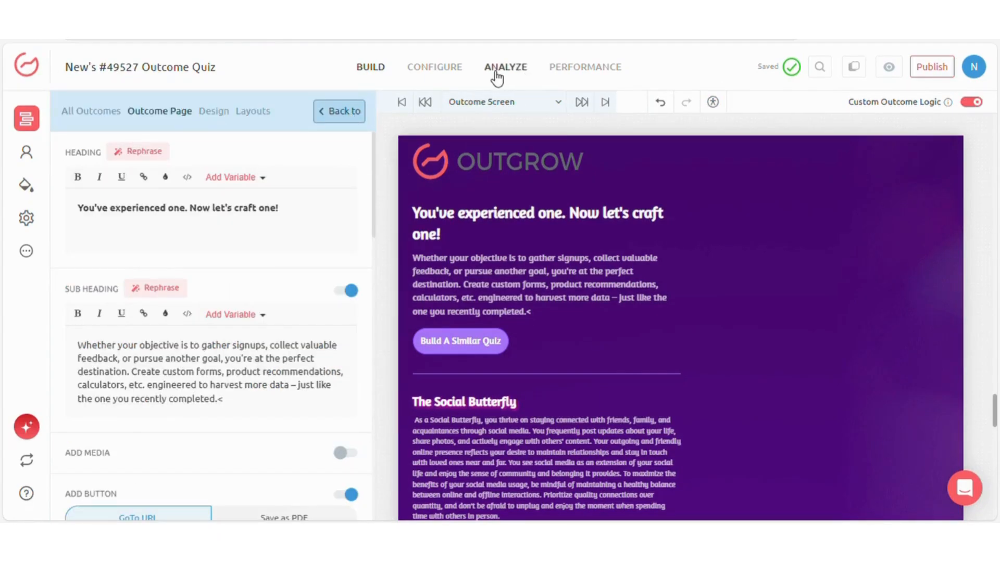
Step: Examine the webpage embedding options in the quiz's configuration, including Full Page, In Page, Popup, Chat and Custom Embed
{"action": "left_click", "coordinate": [450, 78]}
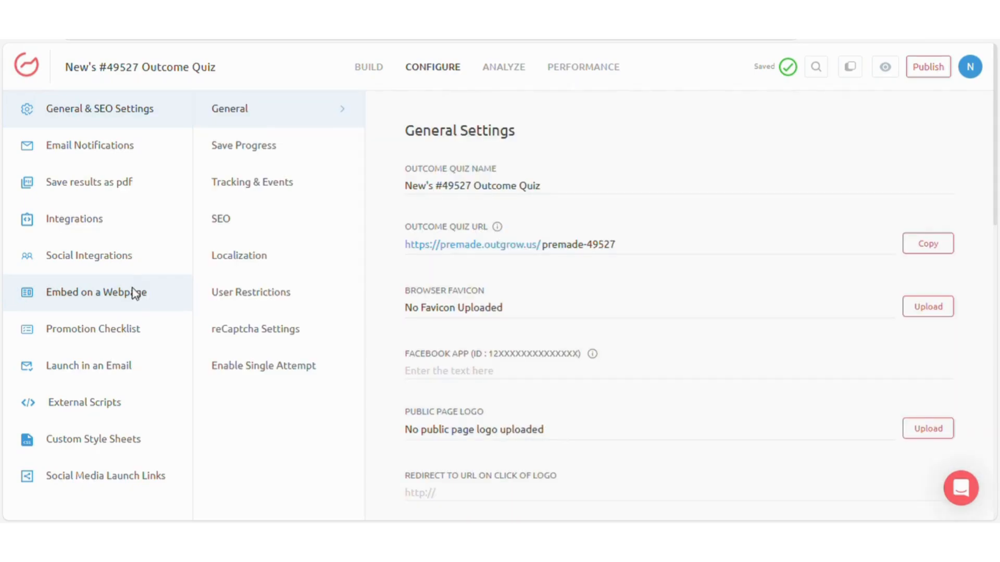
{"action": "left_click", "coordinate": [138, 294]}
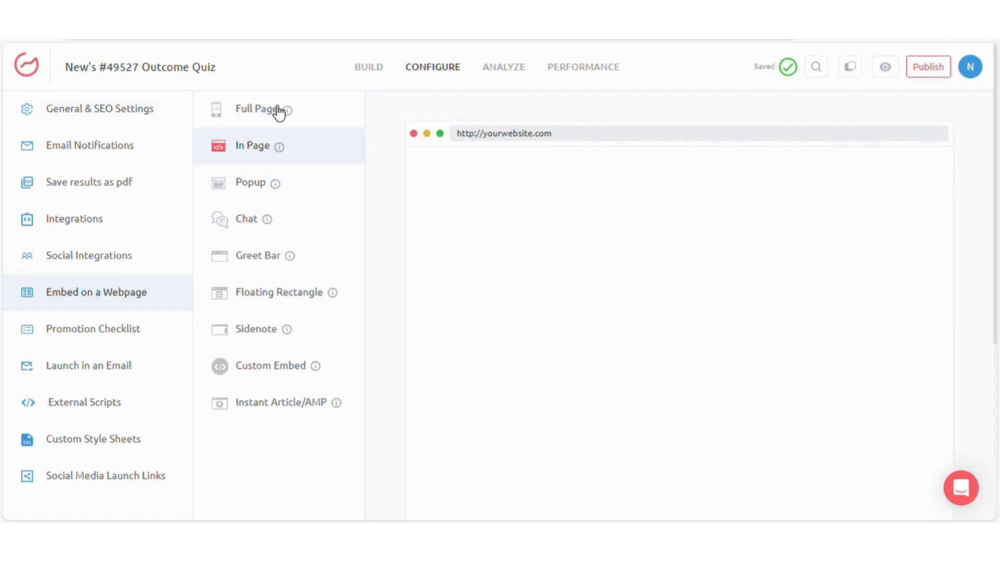
{"action": "left_click", "coordinate": [279, 111]}
{"action": "left_click", "coordinate": [306, 152]}
{"action": "left_click", "coordinate": [311, 196]}
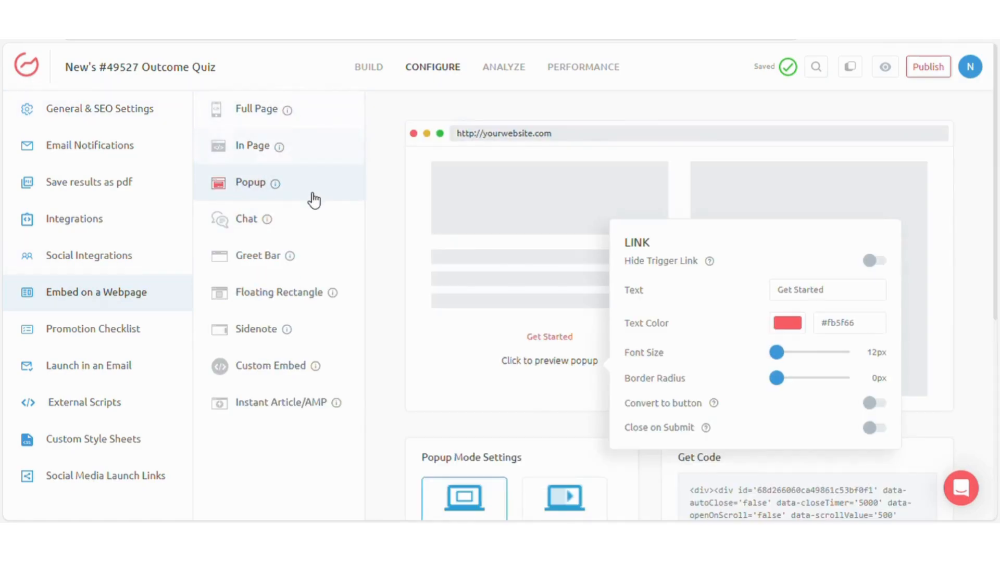
{"action": "left_click", "coordinate": [317, 228]}
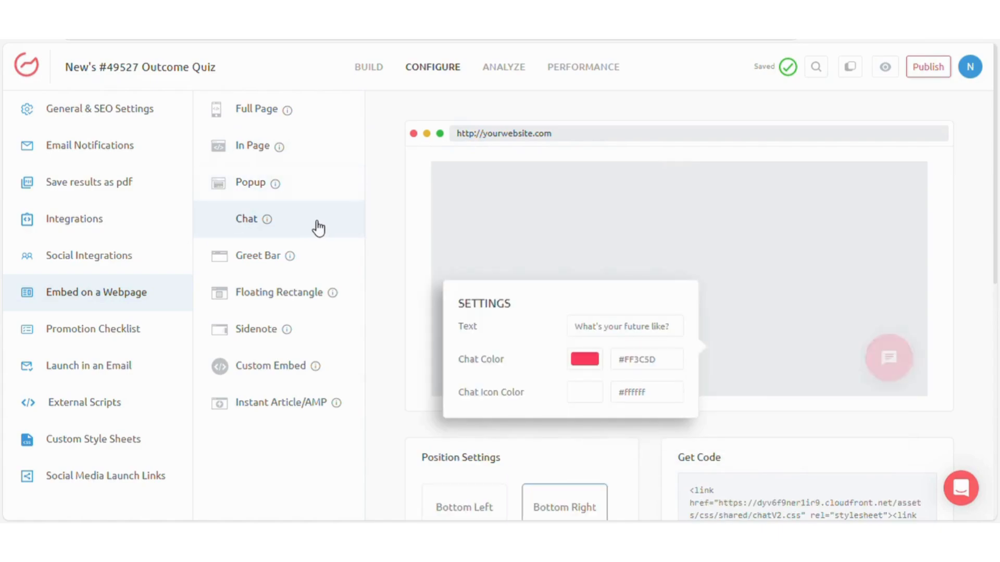
{"action": "left_click", "coordinate": [300, 379]}
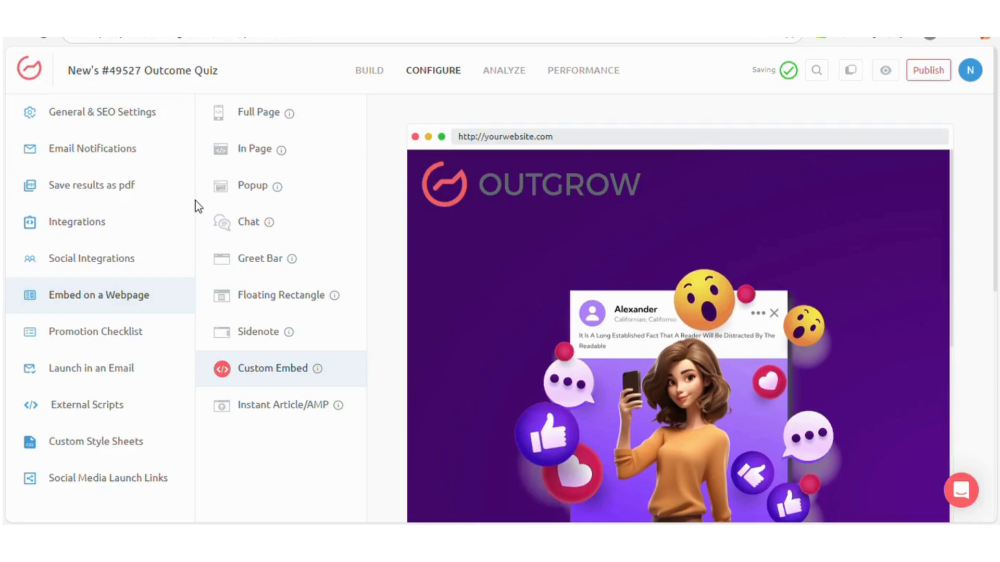
Step: Examine the quiz's Zapier integration and the apps it can connect with Outgrow
{"action": "left_click", "coordinate": [96, 229]}
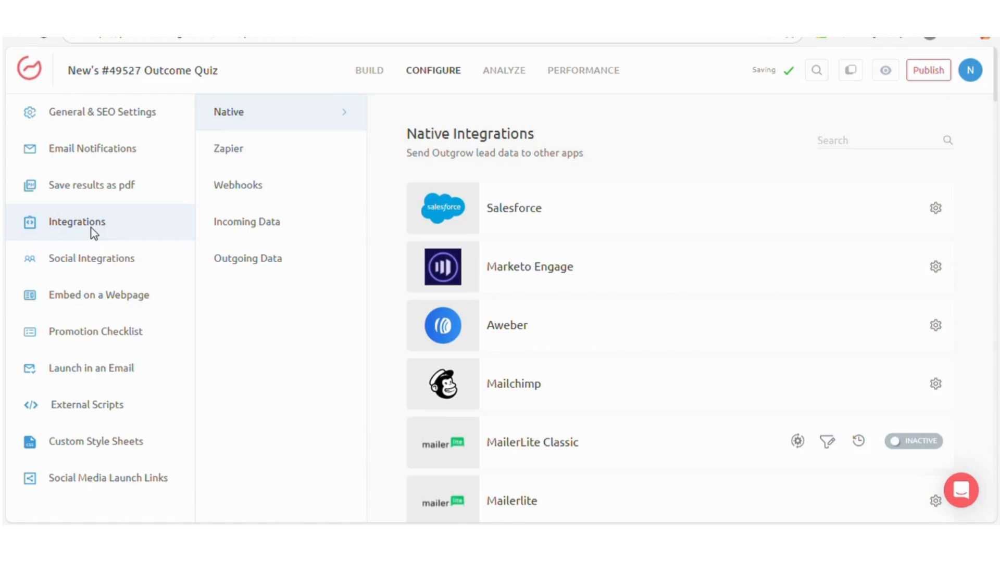
{"action": "left_click", "coordinate": [256, 155]}
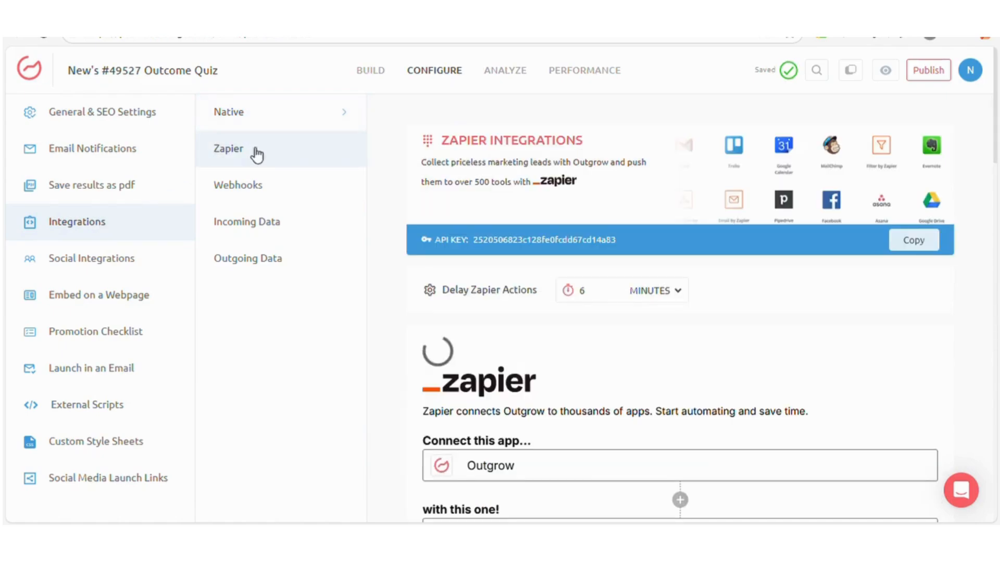
{"action": "scroll", "coordinate": [520, 227], "scroll_direction": "down", "scroll_amount": 3}
{"action": "scroll", "coordinate": [526, 228], "scroll_direction": "down", "scroll_amount": 1}
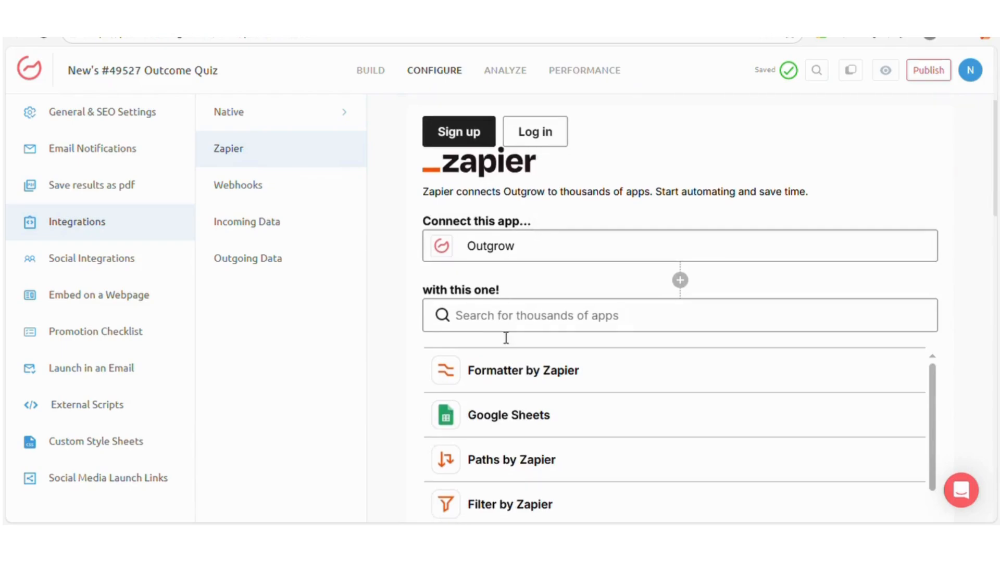
Step: Browse the list of native integrations available for sending lead data to other apps
{"action": "left_click", "coordinate": [328, 126]}
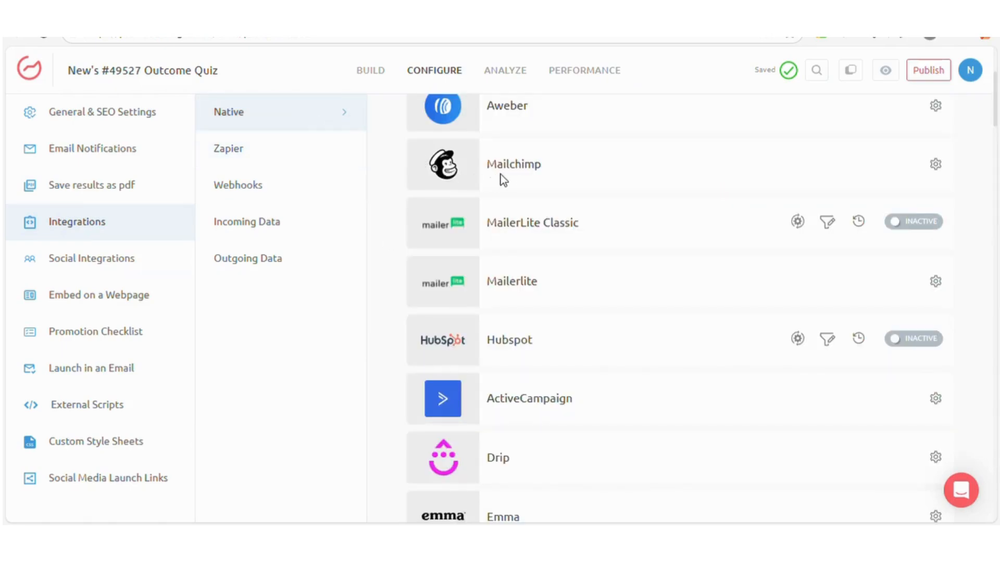
{"action": "scroll", "coordinate": [810, 297], "scroll_direction": "up", "scroll_amount": 3}
{"action": "scroll", "coordinate": [826, 284], "scroll_direction": "down", "scroll_amount": 9}
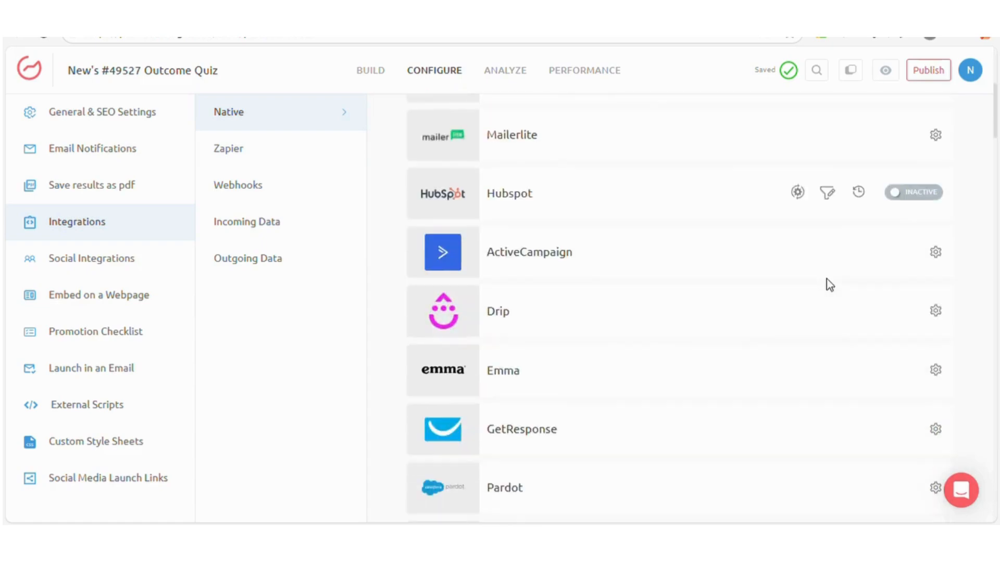
{"action": "scroll", "coordinate": [830, 285], "scroll_direction": "down", "scroll_amount": 20}
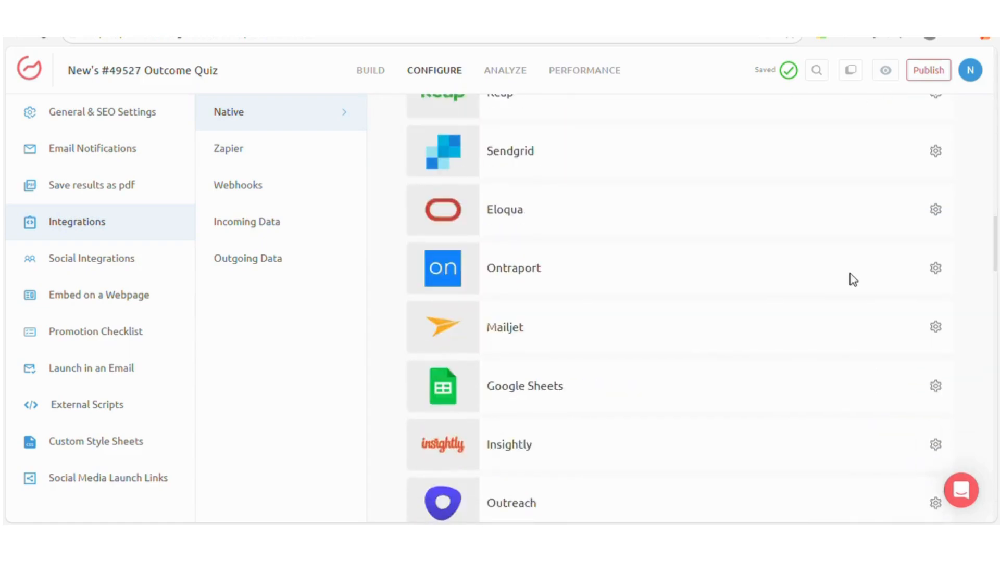
{"action": "scroll", "coordinate": [868, 265], "scroll_direction": "down", "scroll_amount": 10}
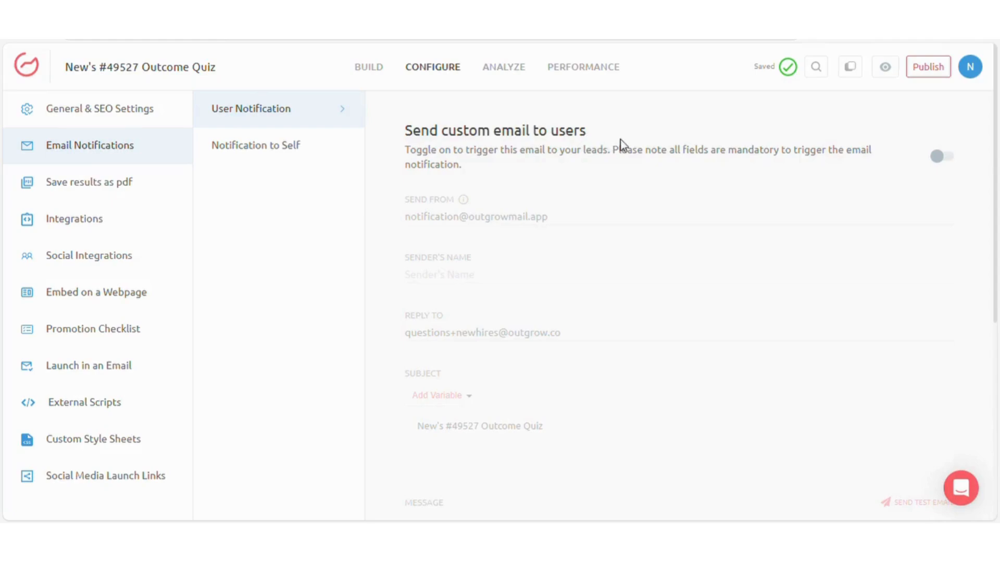
Step: Enable custom email notifications to users and have them sent based on the outcome each user gets
{"action": "left_click", "coordinate": [942, 157]}
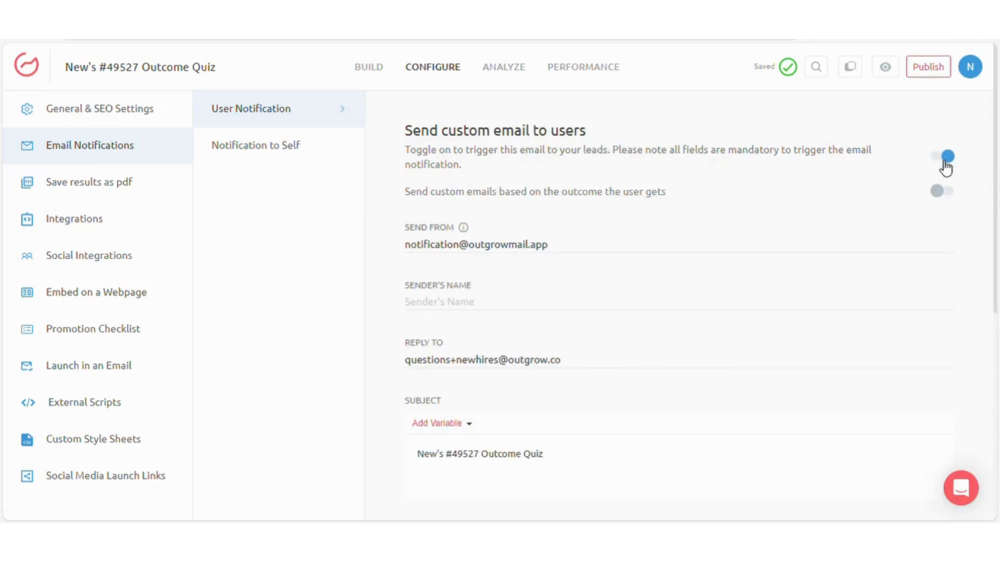
{"action": "scroll", "coordinate": [786, 232], "scroll_direction": "down", "scroll_amount": 3}
{"action": "scroll", "coordinate": [811, 244], "scroll_direction": "up", "scroll_amount": 3}
{"action": "left_click", "coordinate": [942, 193]}
{"action": "scroll", "coordinate": [707, 294], "scroll_direction": "down", "scroll_amount": 10}
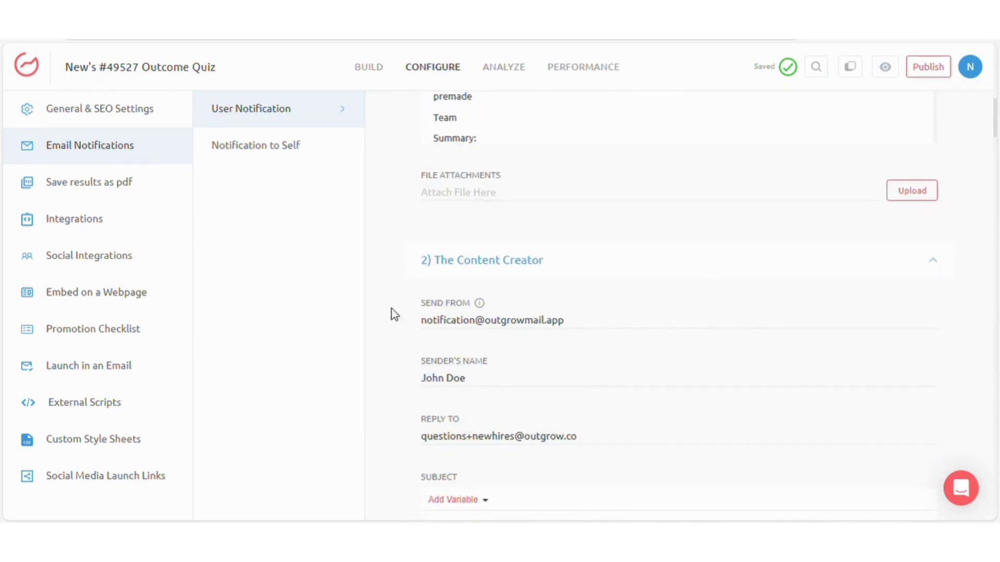
Step: Examine the Custom Style Sheets and External Scripts settings, and look over the quiz's welcome and question screens in the builder
{"action": "left_click", "coordinate": [130, 448]}
{"action": "left_click", "coordinate": [151, 407]}
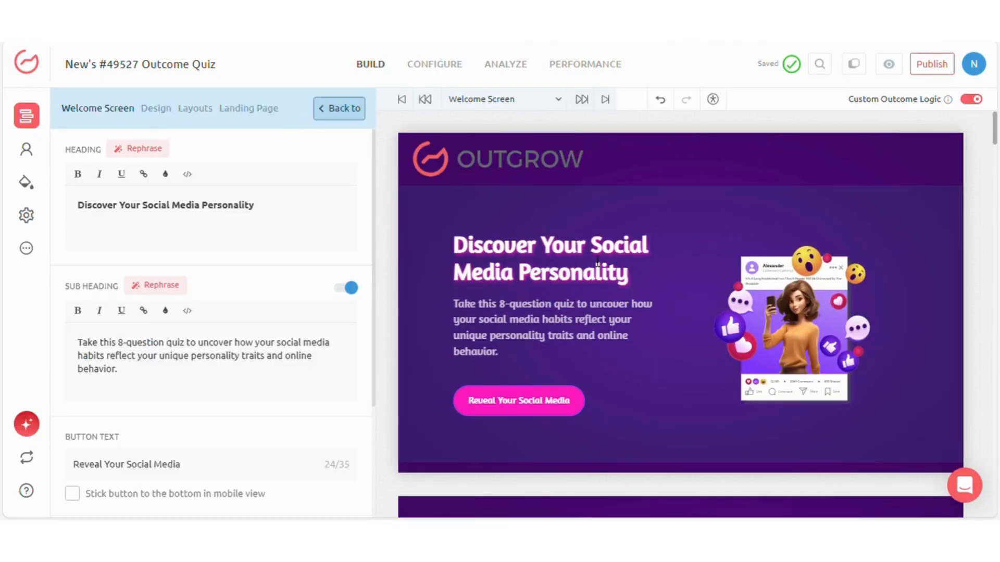
{"action": "scroll", "coordinate": [712, 270], "scroll_direction": "down", "scroll_amount": 10}
{"action": "scroll", "coordinate": [718, 244], "scroll_direction": "down", "scroll_amount": 5}
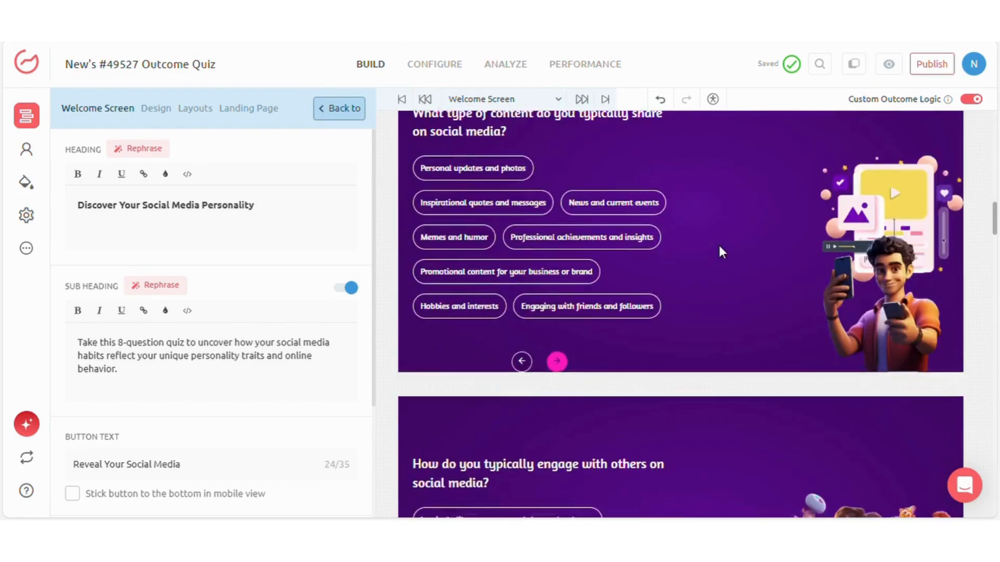
Step: Examine the quiz's analytics, including the visitor and conversion overview, data export options and user funnels
{"action": "left_click", "coordinate": [515, 71]}
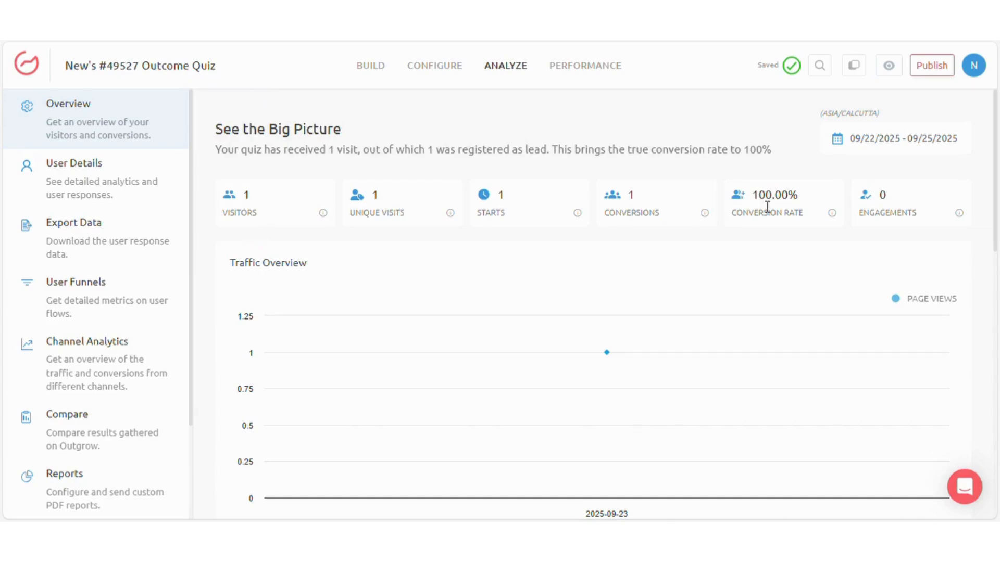
{"action": "left_click", "coordinate": [138, 228]}
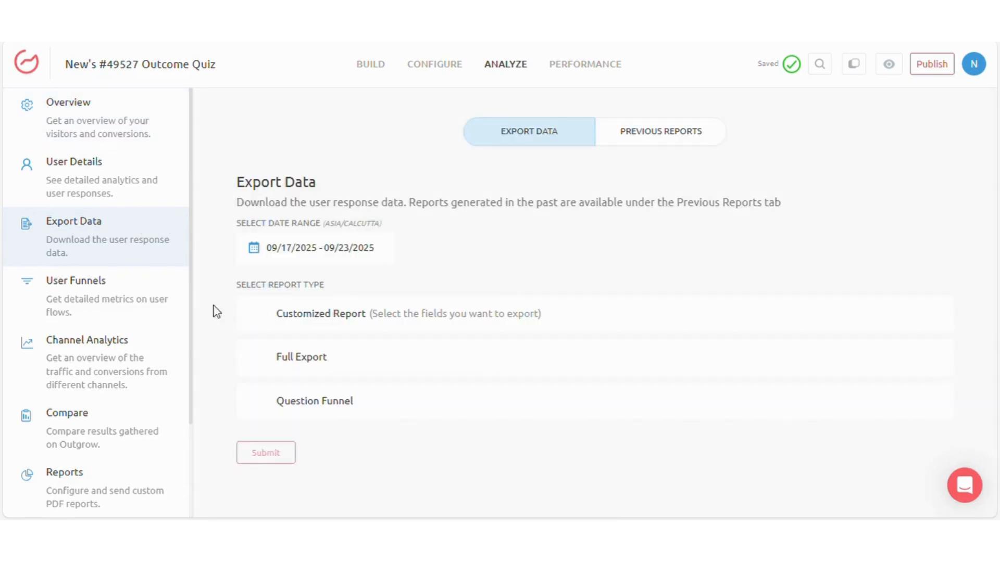
{"action": "left_click", "coordinate": [141, 306]}
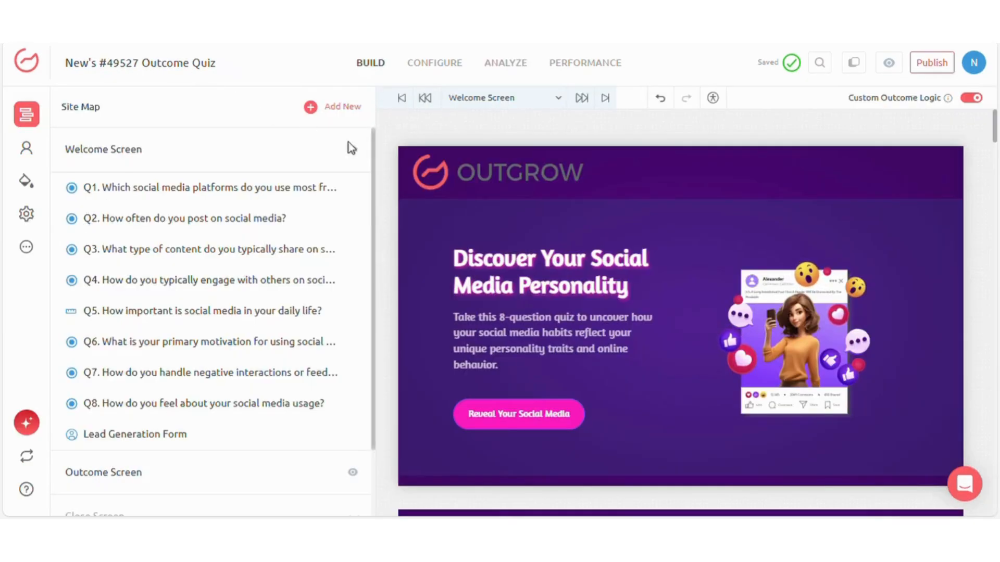
Step: Review the built quiz from the welcome screen through all questions to the lead generation form and the screen after it
{"action": "scroll", "coordinate": [938, 255], "scroll_direction": "down", "scroll_amount": 10}
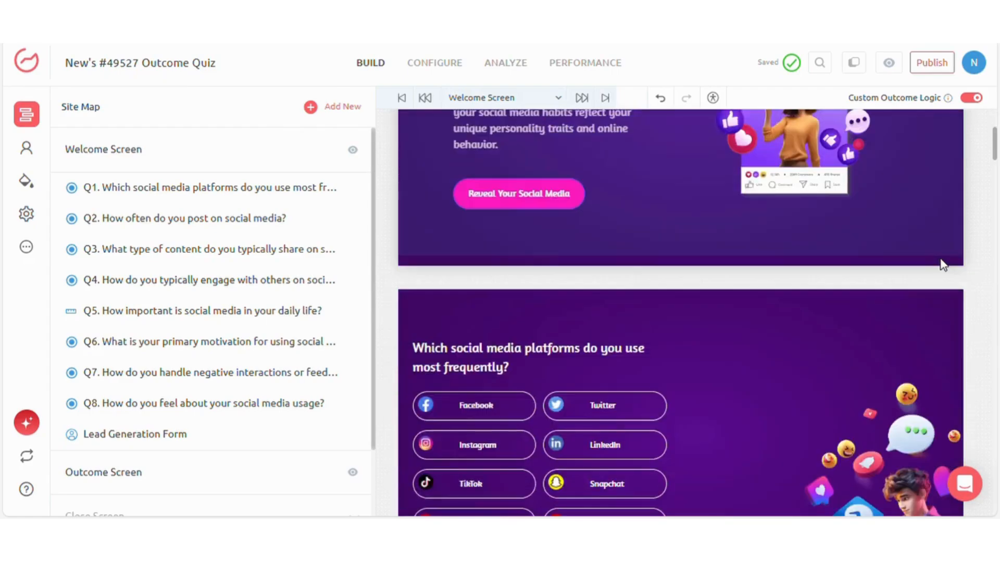
{"action": "scroll", "coordinate": [939, 258], "scroll_direction": "down", "scroll_amount": 20}
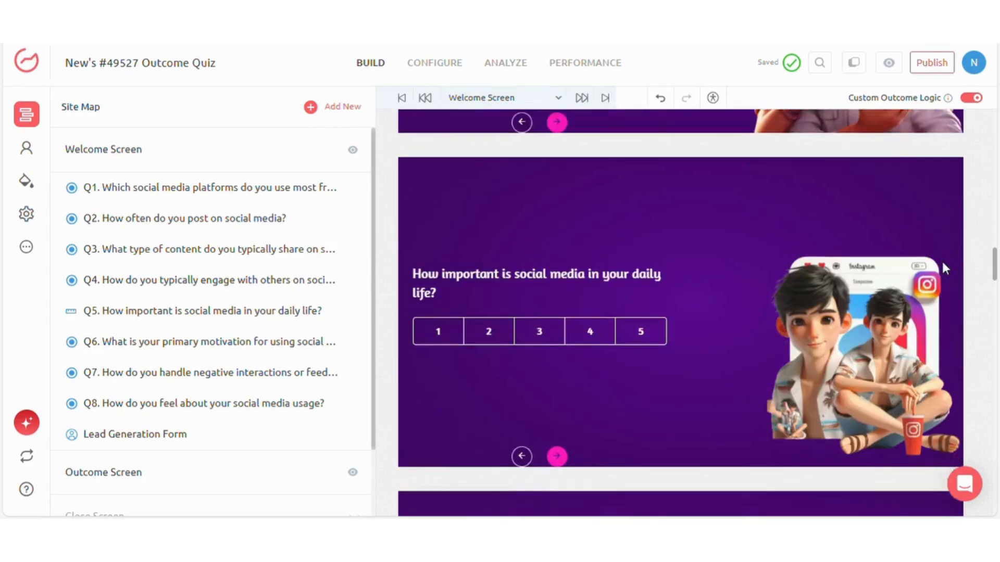
{"action": "scroll", "coordinate": [945, 268], "scroll_direction": "down", "scroll_amount": 20}
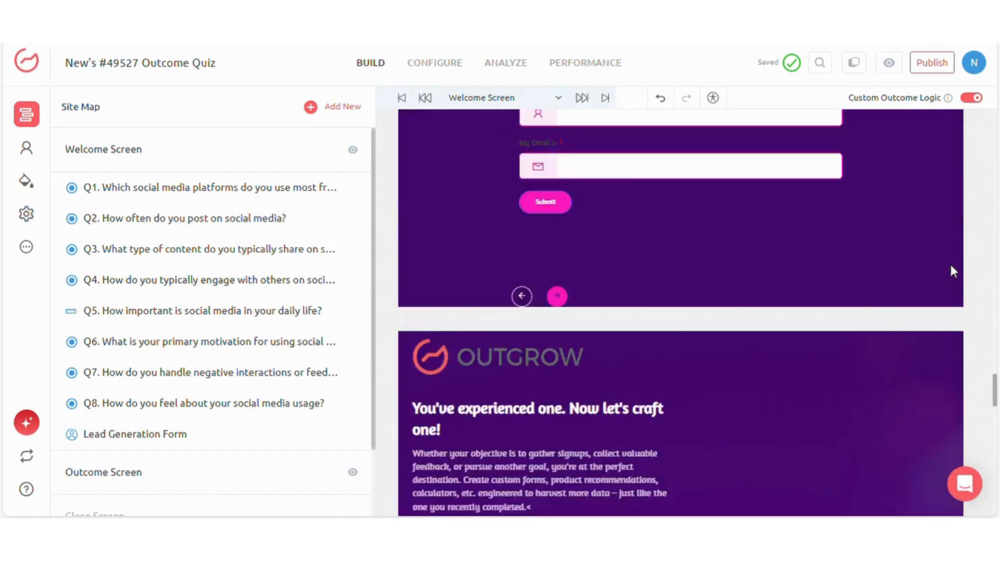